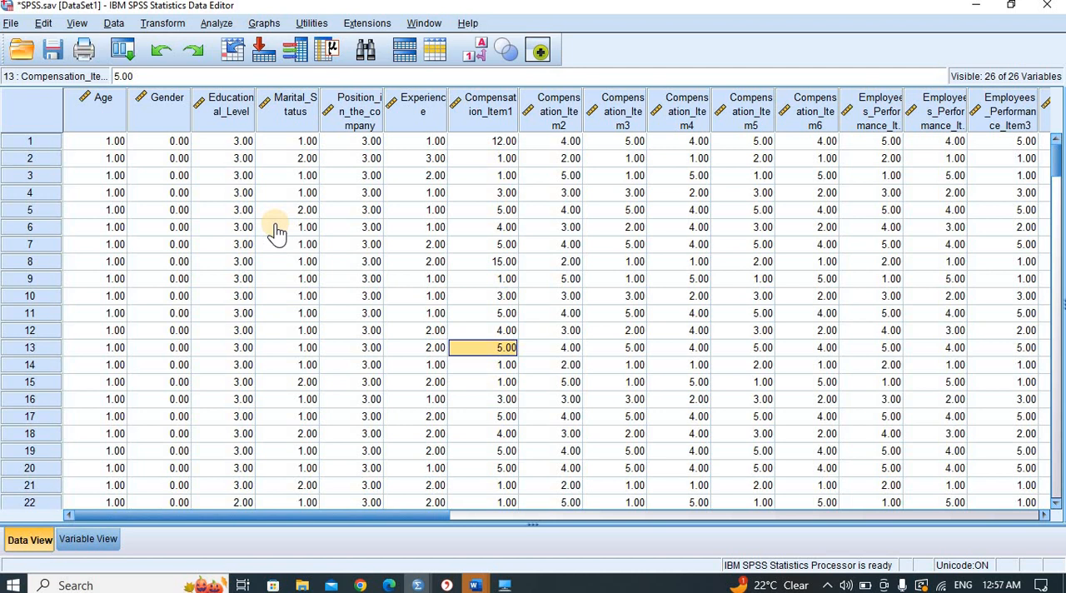
# - Set up a Frequencies analysis with Compensation_Item1 as the variable
pyautogui.click(218, 25)
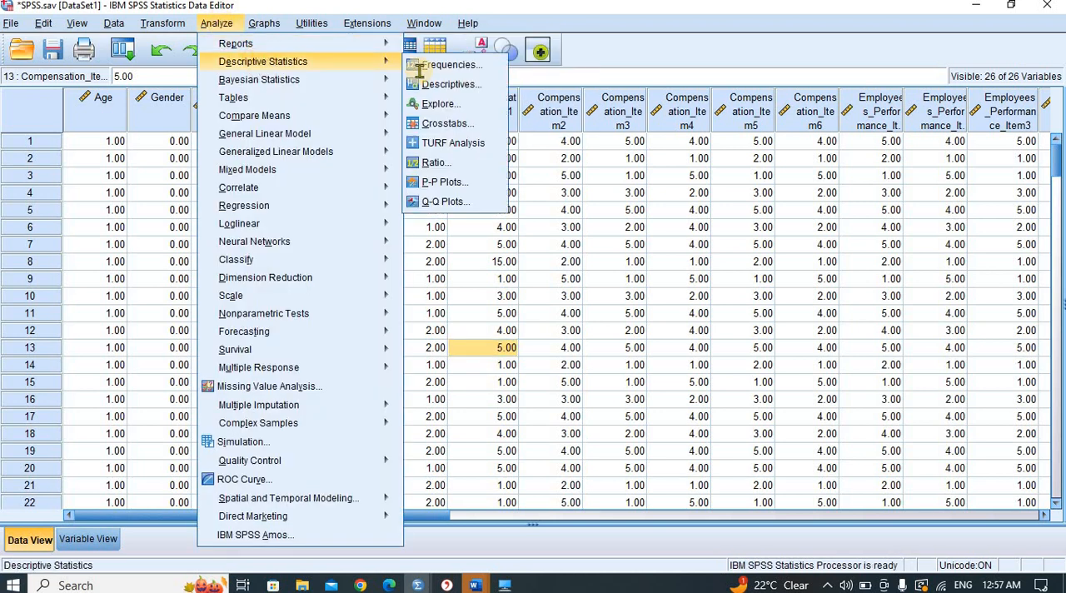
pyautogui.moveTo(352, 63)
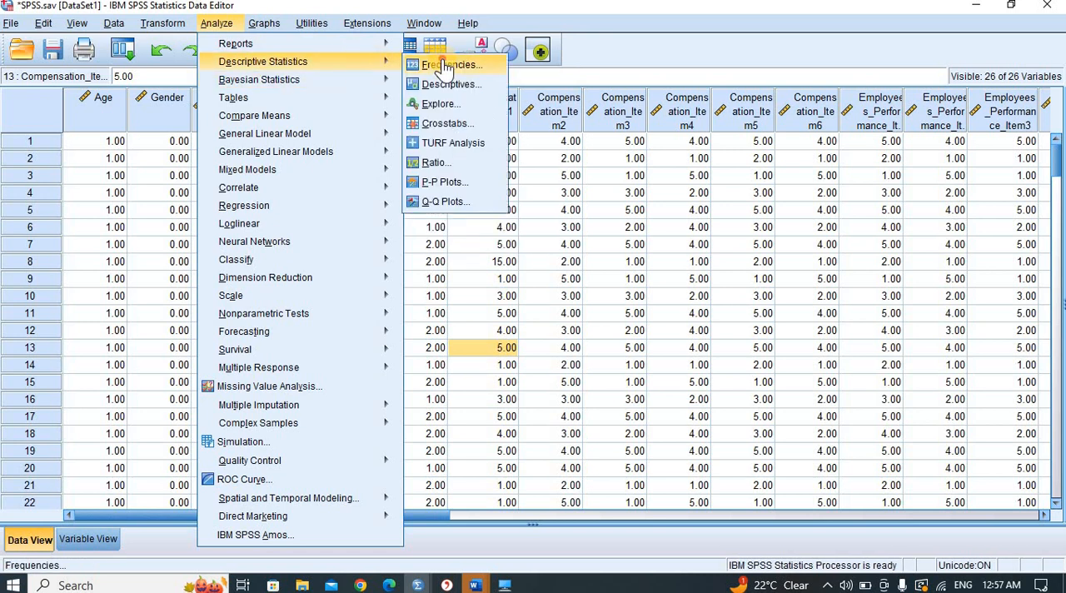
pyautogui.click(449, 66)
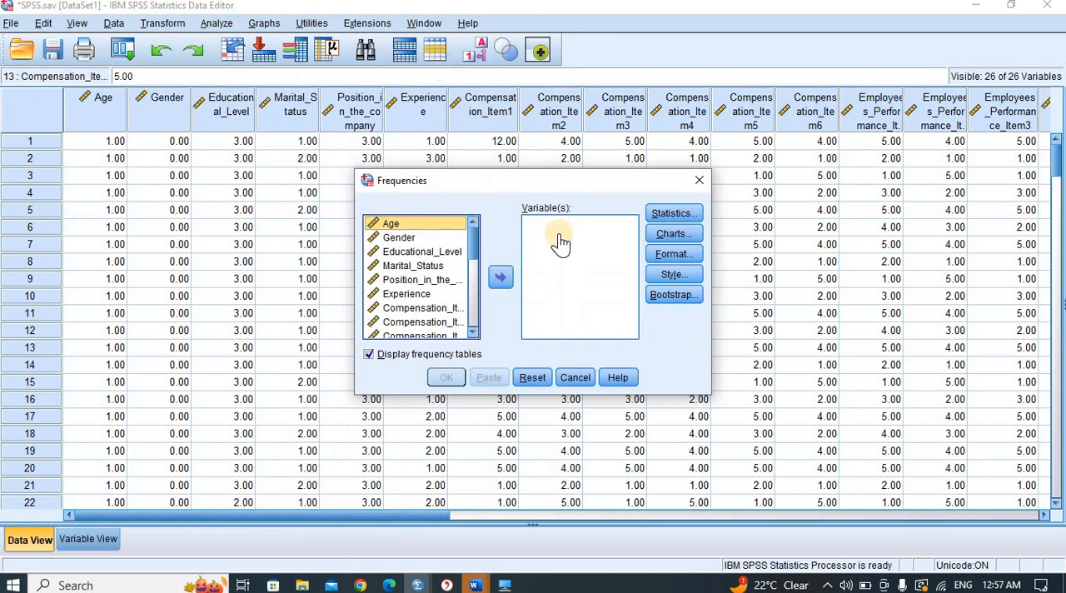
pyautogui.moveTo(476, 237); pyautogui.dragTo(477, 247)
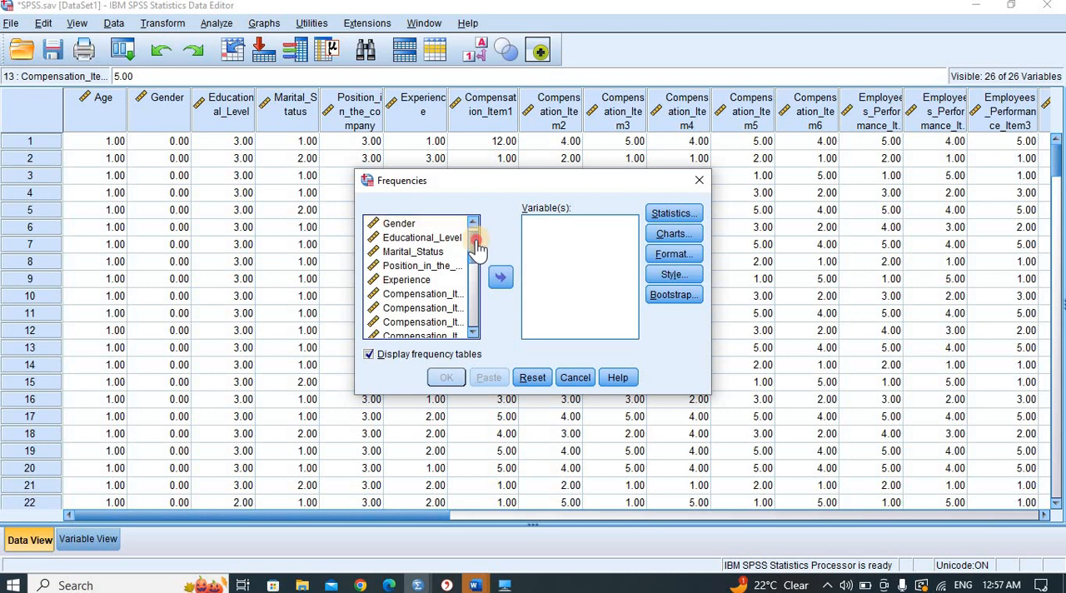
pyautogui.click(439, 298)
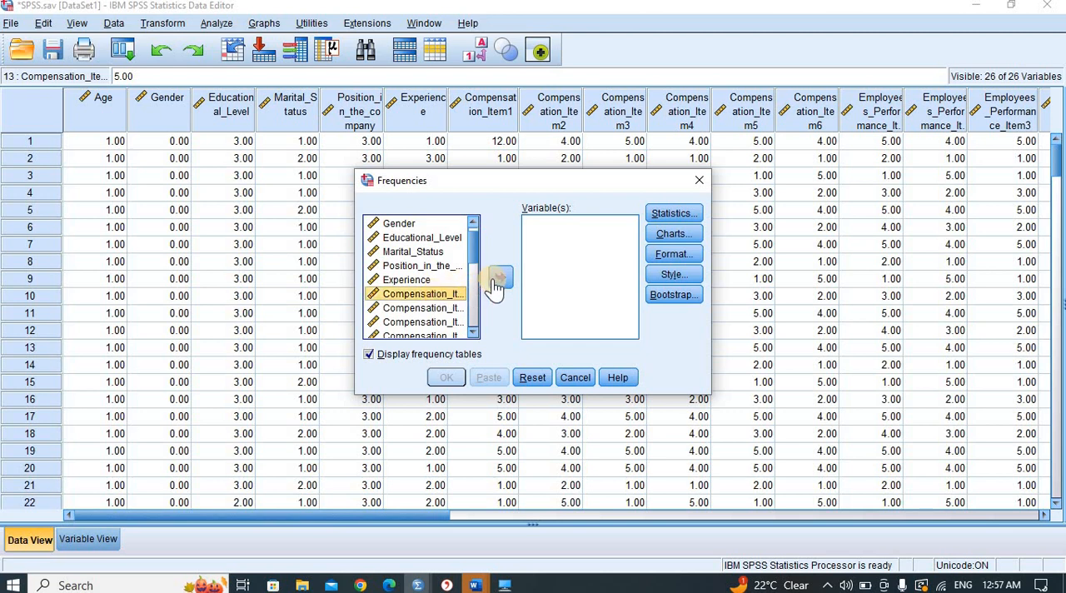
pyautogui.click(499, 279)
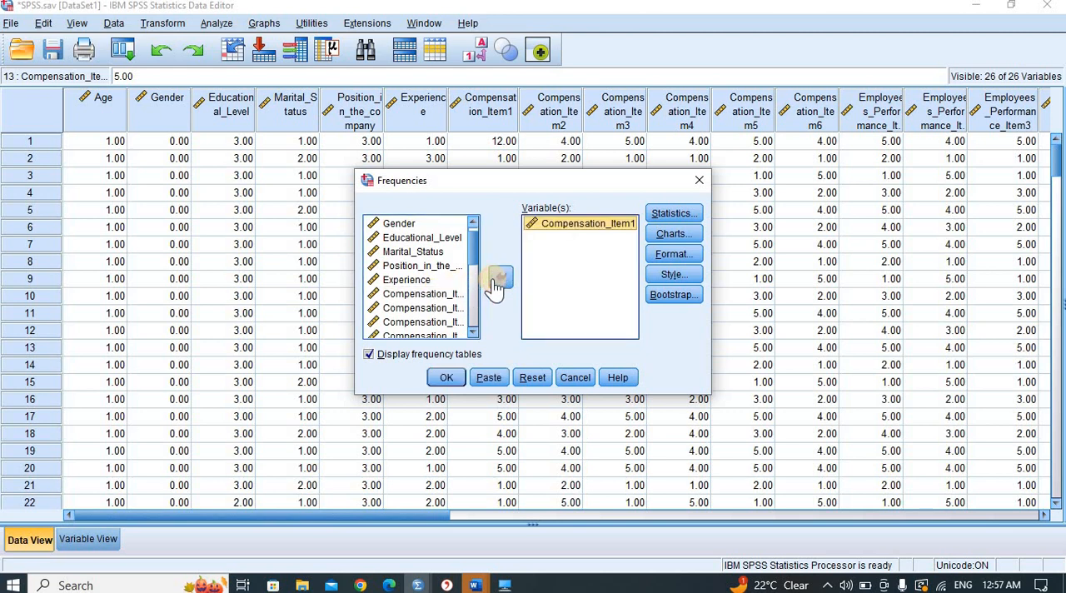
# - Request the minimum and maximum statistics and run the Frequencies analysis
pyautogui.click(683, 217)
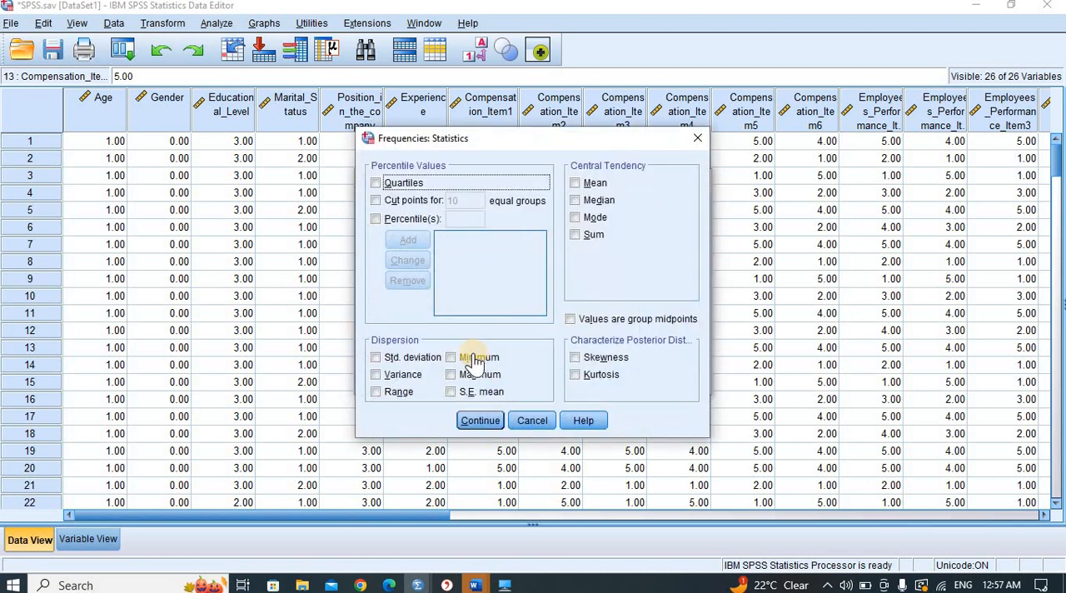
pyautogui.click(473, 357)
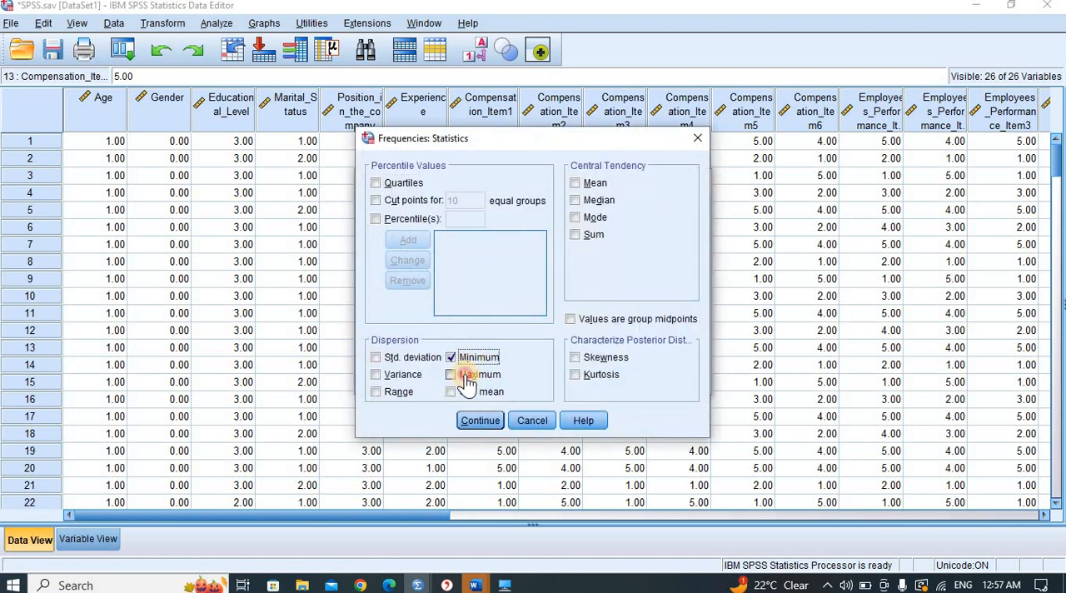
pyautogui.click(471, 375)
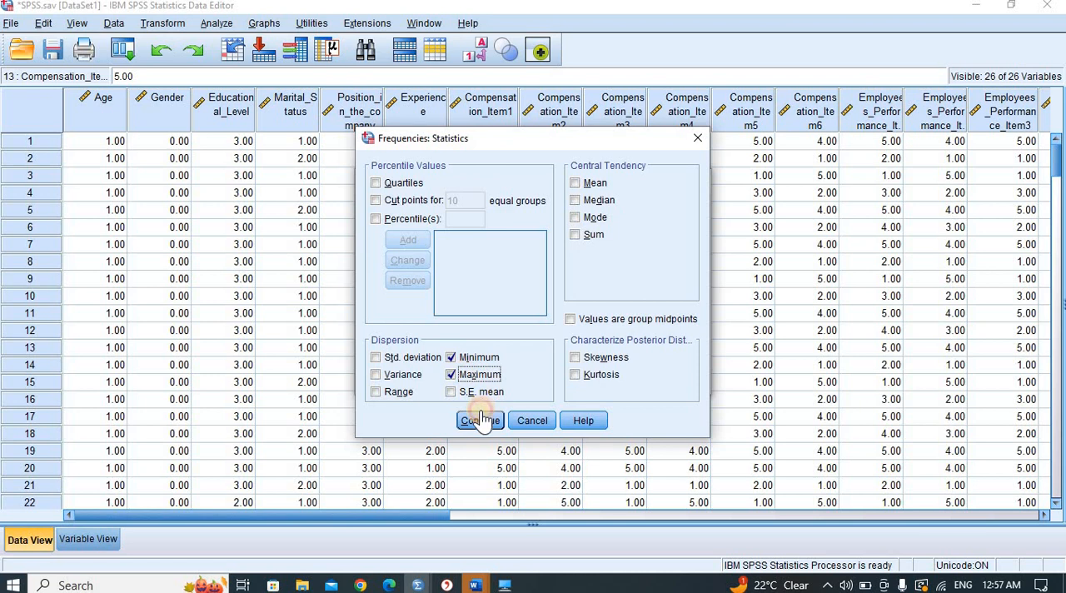
pyautogui.click(482, 421)
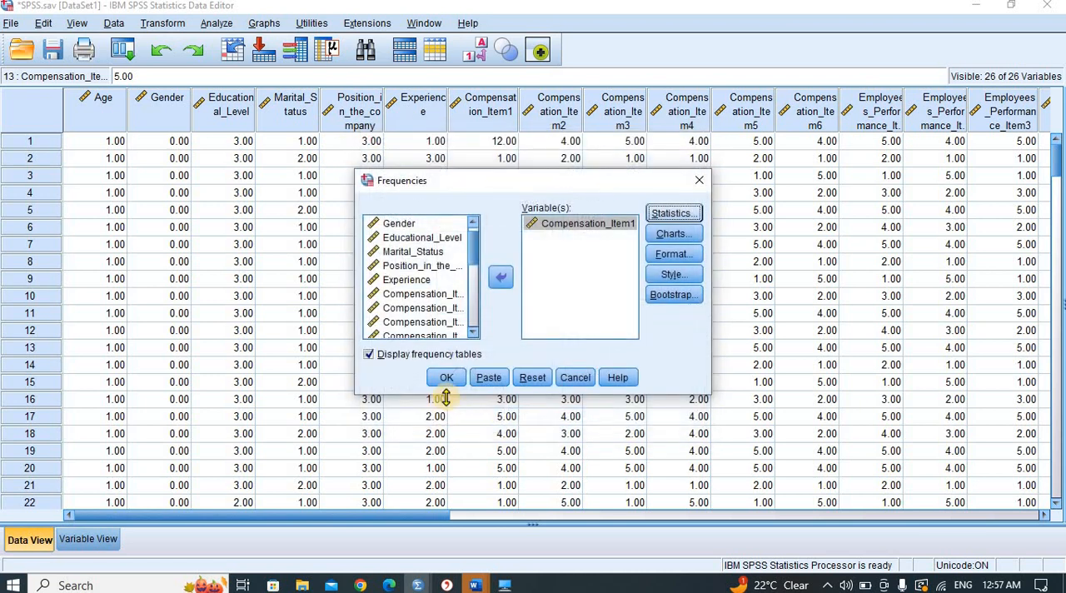
pyautogui.click(447, 380)
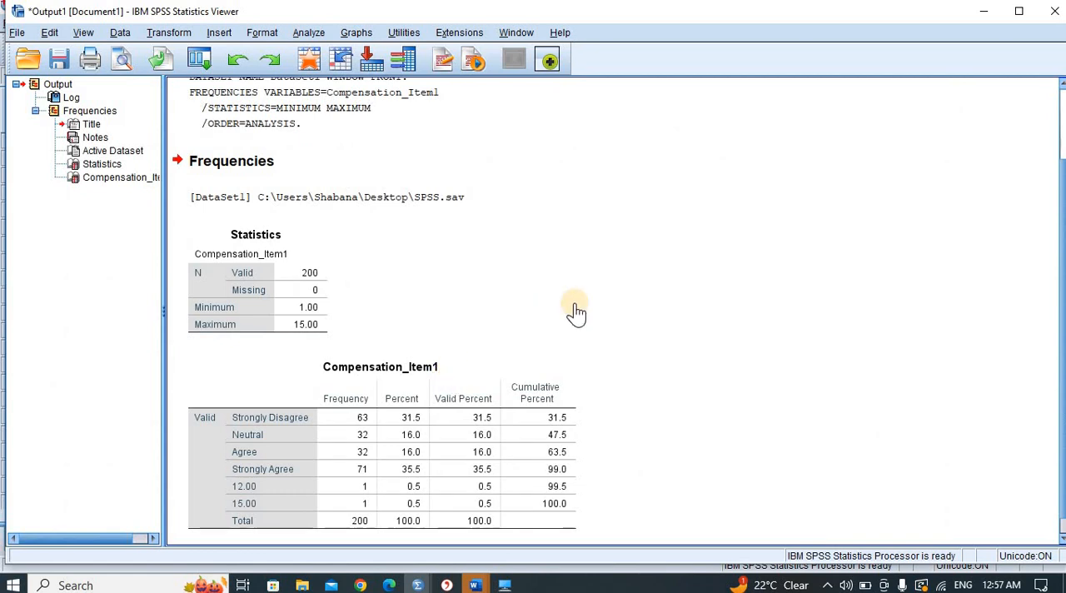
# - Check the value labels defined for Compensation_Item1 in the variable definitions and return to the data
pyautogui.click(983, 12)
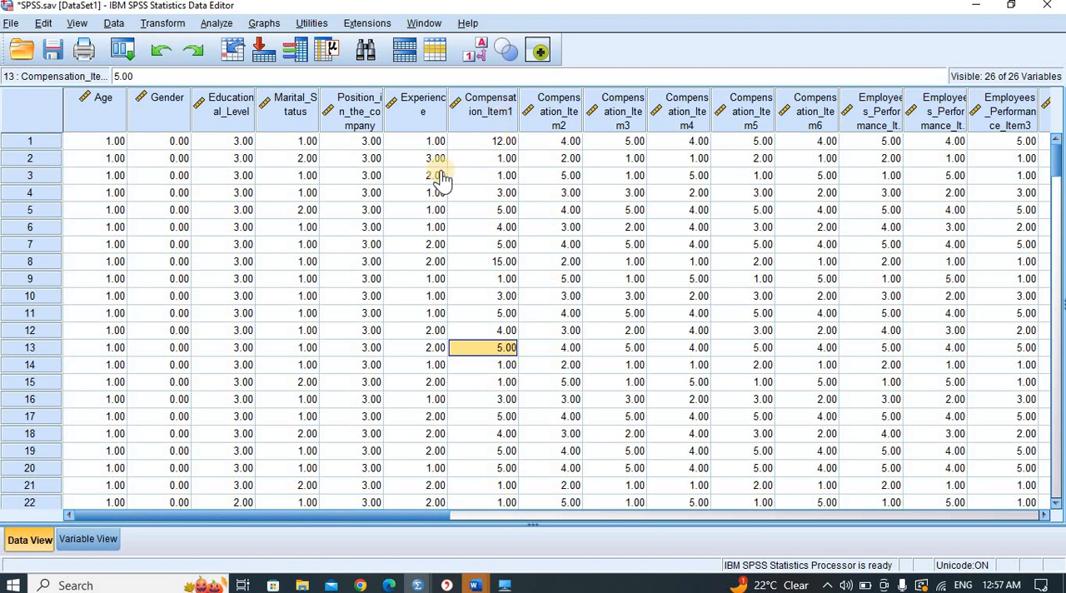
pyautogui.click(86, 537)
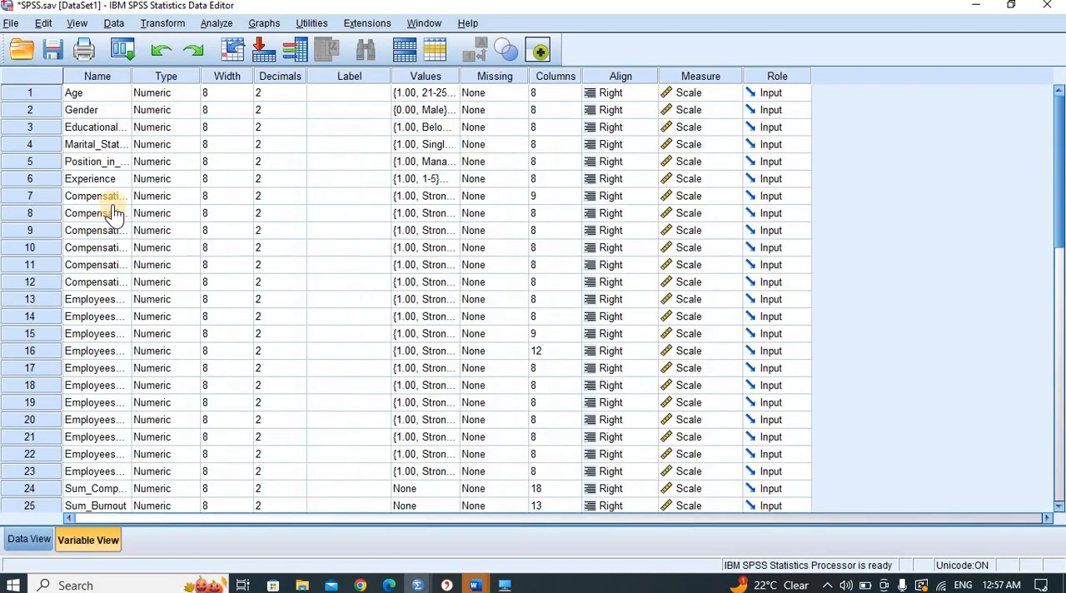
pyautogui.click(452, 197)
pyautogui.click(452, 197)
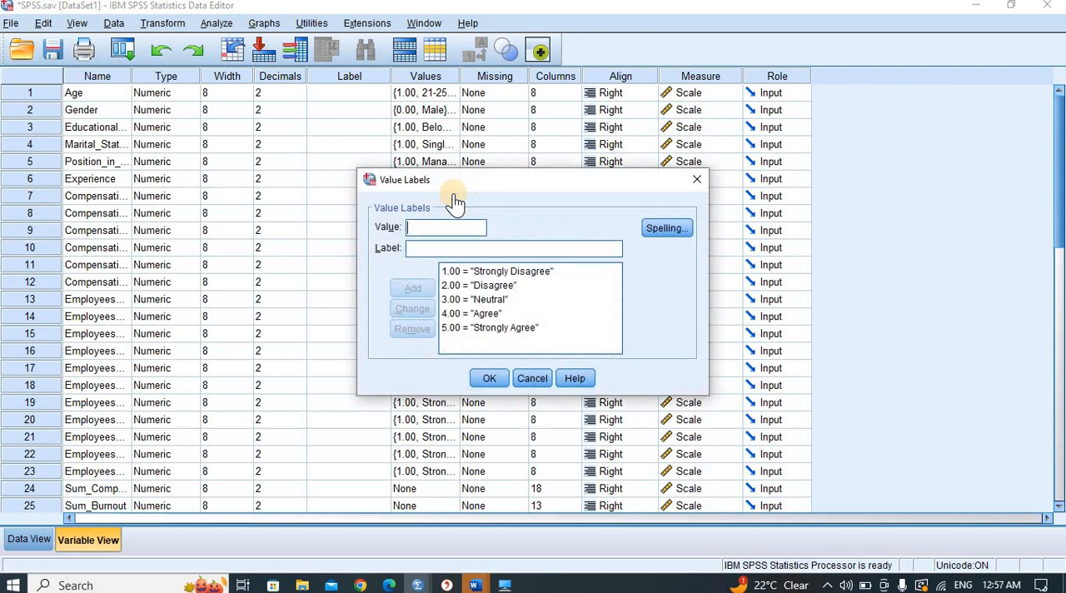
pyautogui.click(462, 333)
pyautogui.click(697, 179)
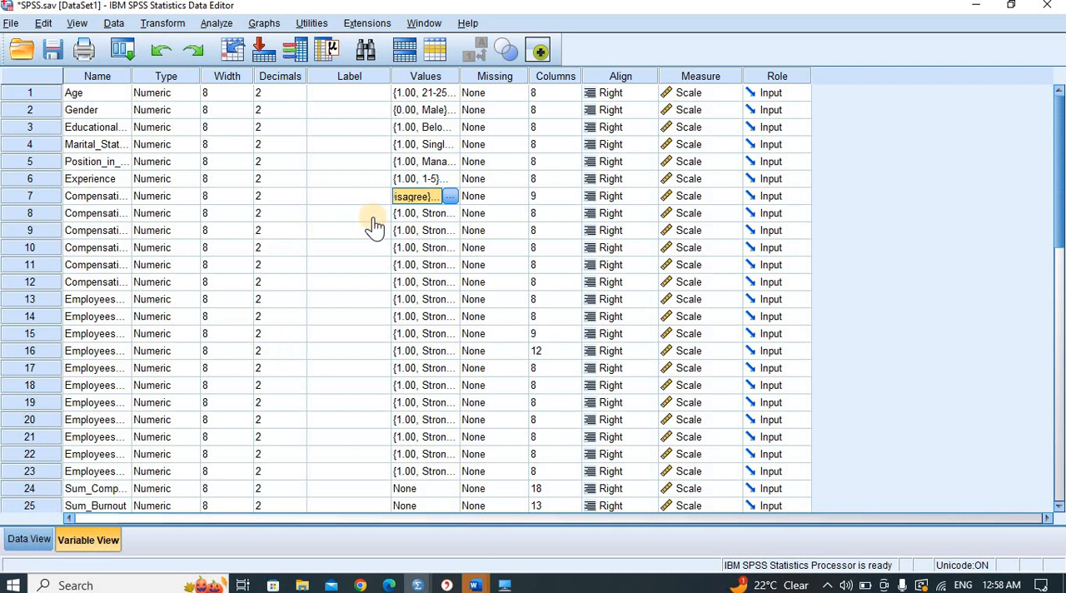
pyautogui.click(28, 539)
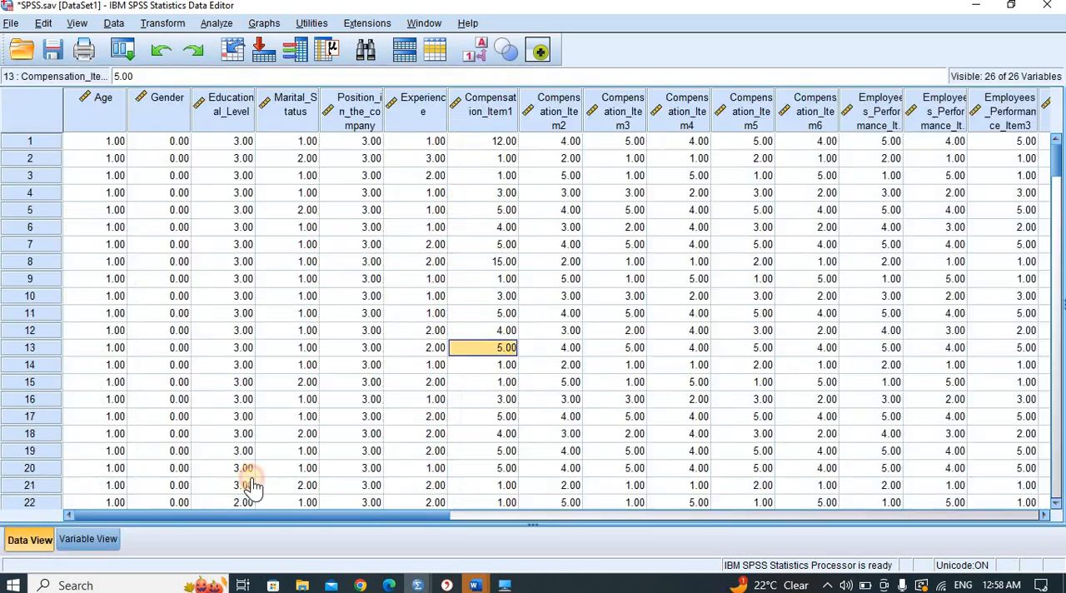
# - Review the Frequencies output for Compensation_Item1 for values outside the labelled scale, and return to the data
pyautogui.click(420, 583)
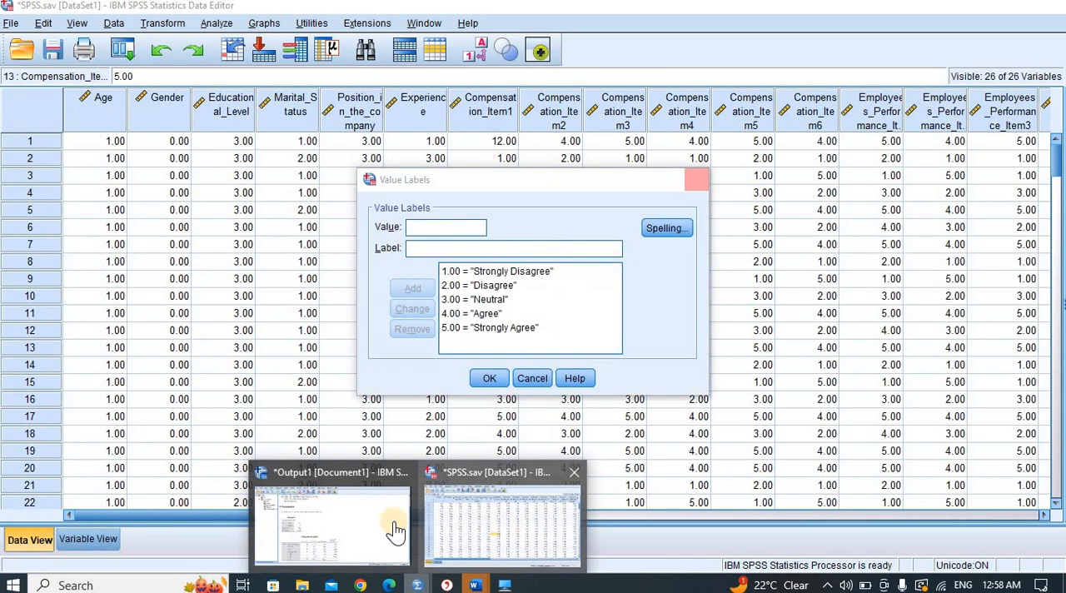
pyautogui.click(392, 529)
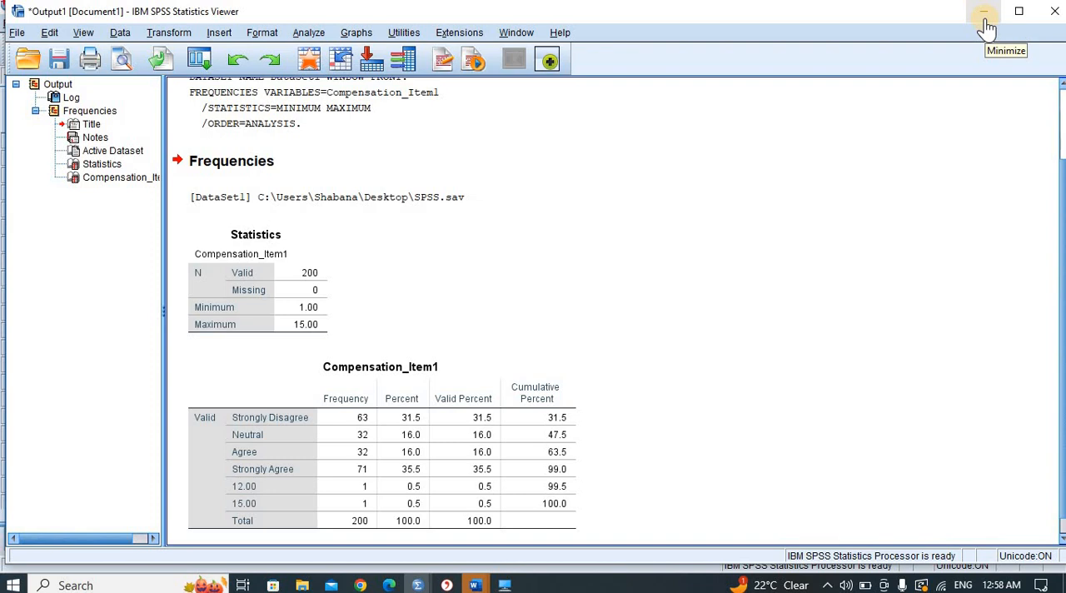
pyautogui.click(985, 26)
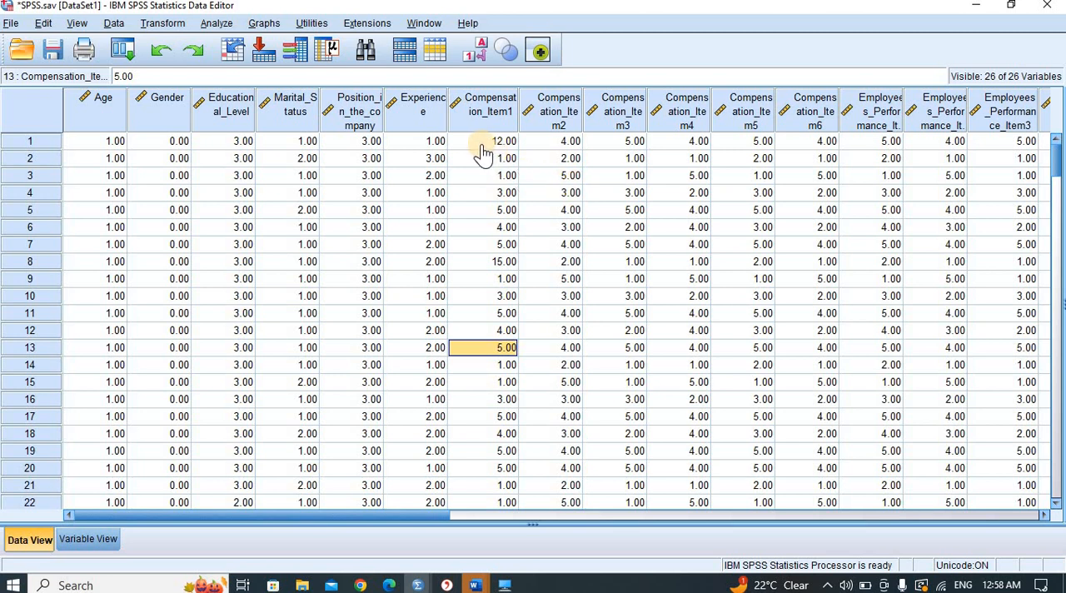
# - Find the value 15 in the Compensation_Item1 column, keeping the found cell in view, and close the search
pyautogui.click(43, 23)
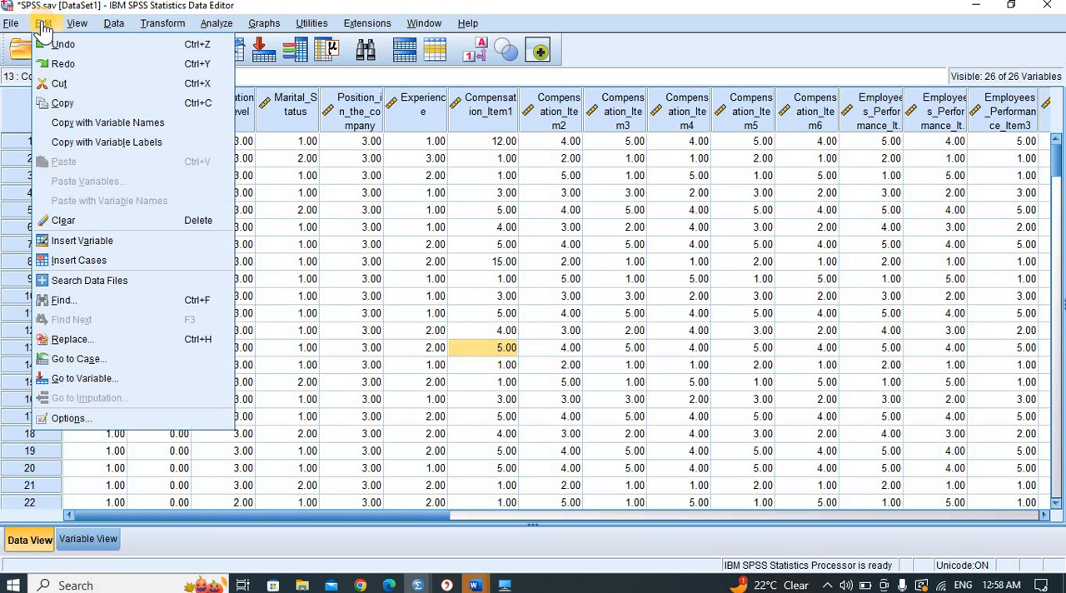
pyautogui.click(75, 307)
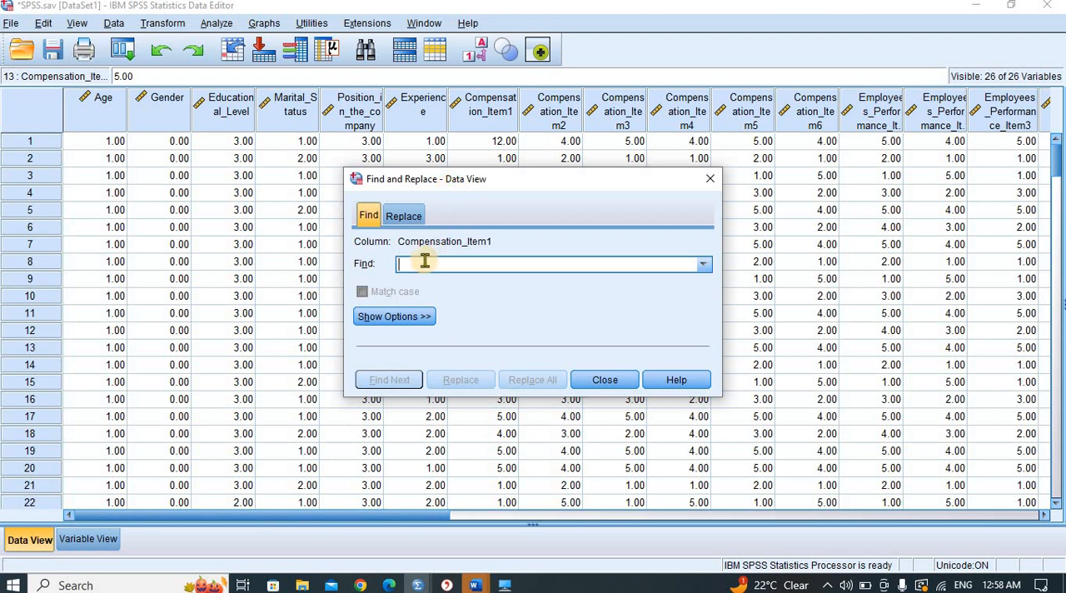
pyautogui.write('15')
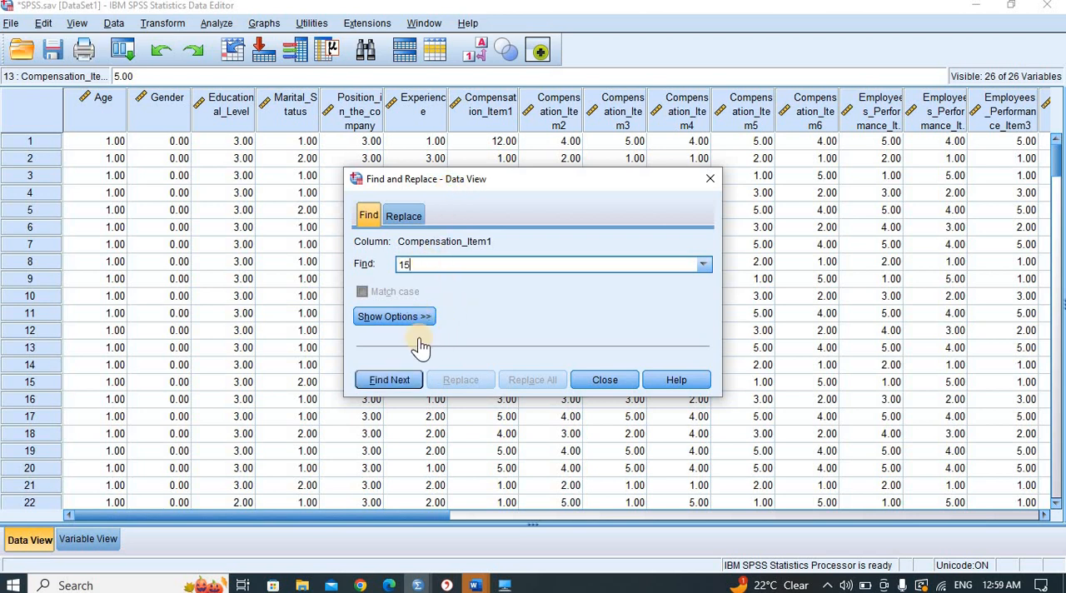
pyautogui.press('Return')
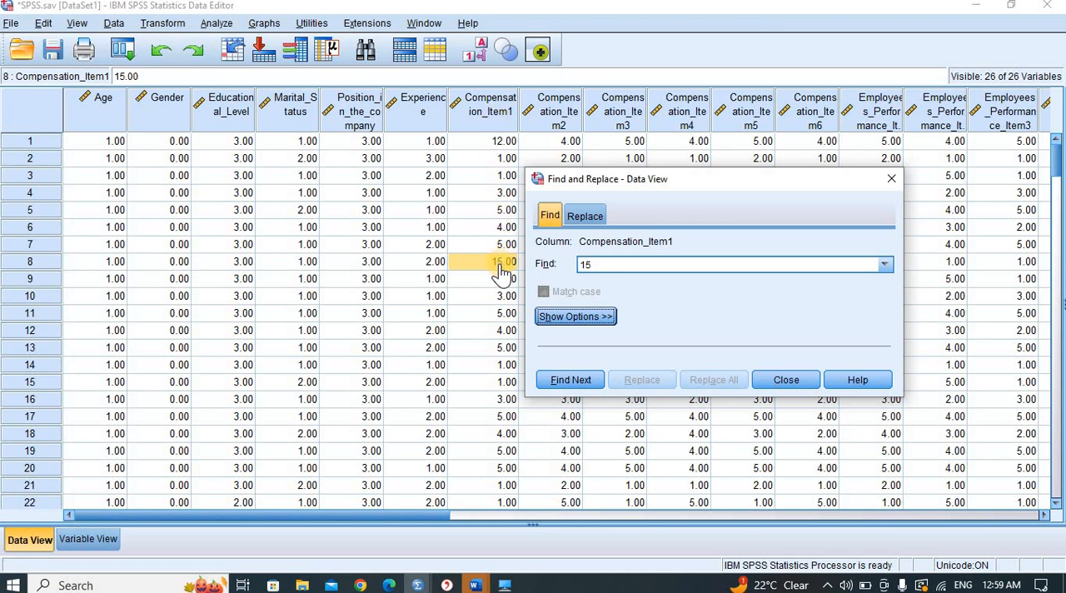
pyautogui.moveTo(697, 192); pyautogui.dragTo(372, 79)
pyautogui.moveTo(587, 30); pyautogui.dragTo(743, 105)
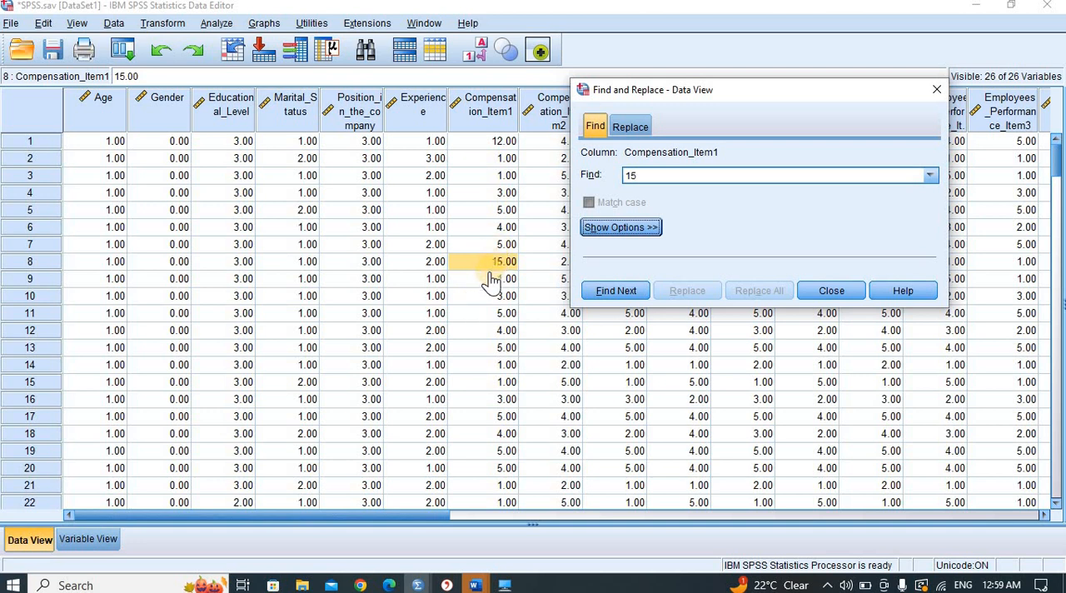
pyautogui.moveTo(724, 96); pyautogui.dragTo(436, 112)
pyautogui.doubleClick(337, 185)
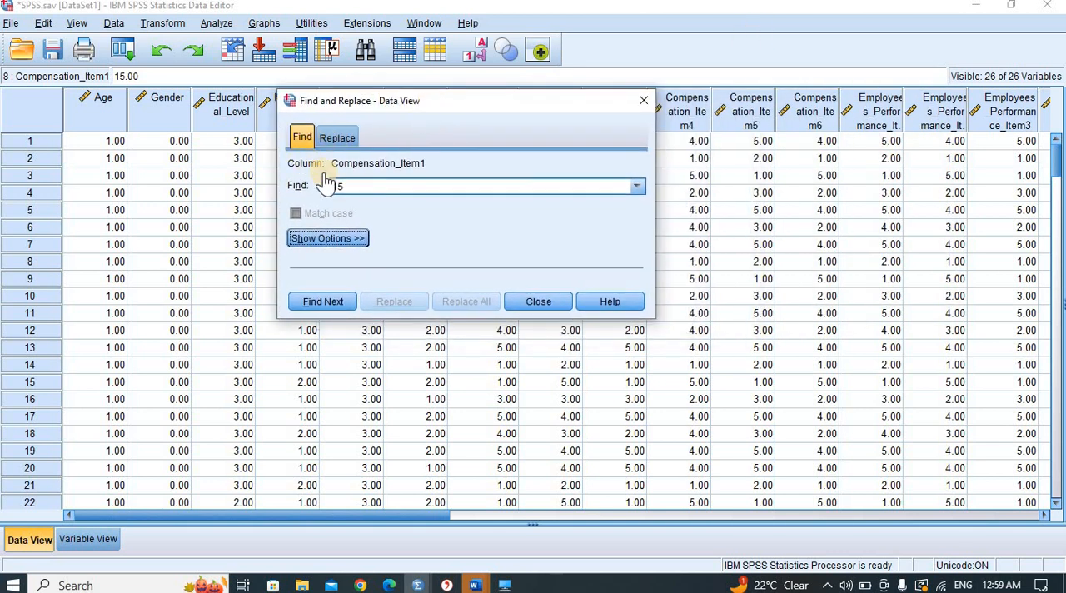
pyautogui.press('BackSpace')
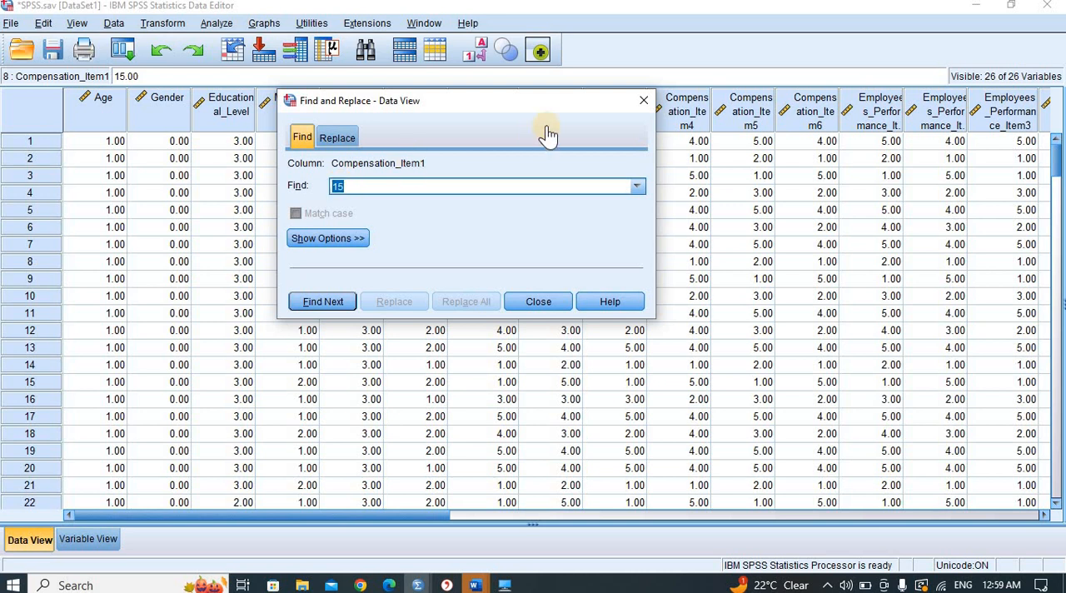
pyautogui.click(642, 103)
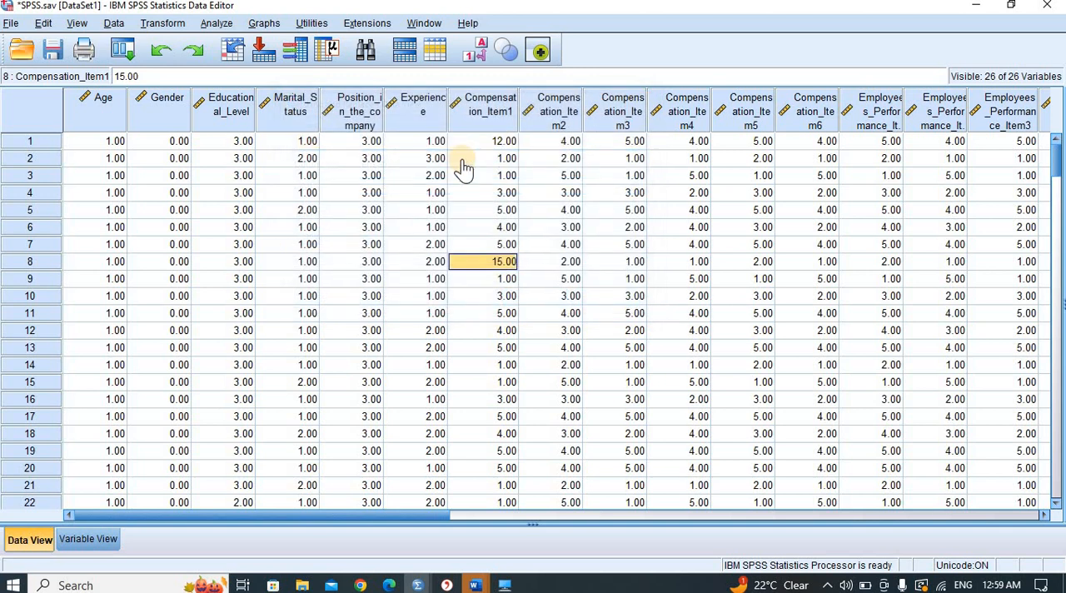
# - Set up an Explore analysis with Compensation_Item1 in the dependent list
pyautogui.click(208, 27)
pyautogui.moveTo(263, 71)
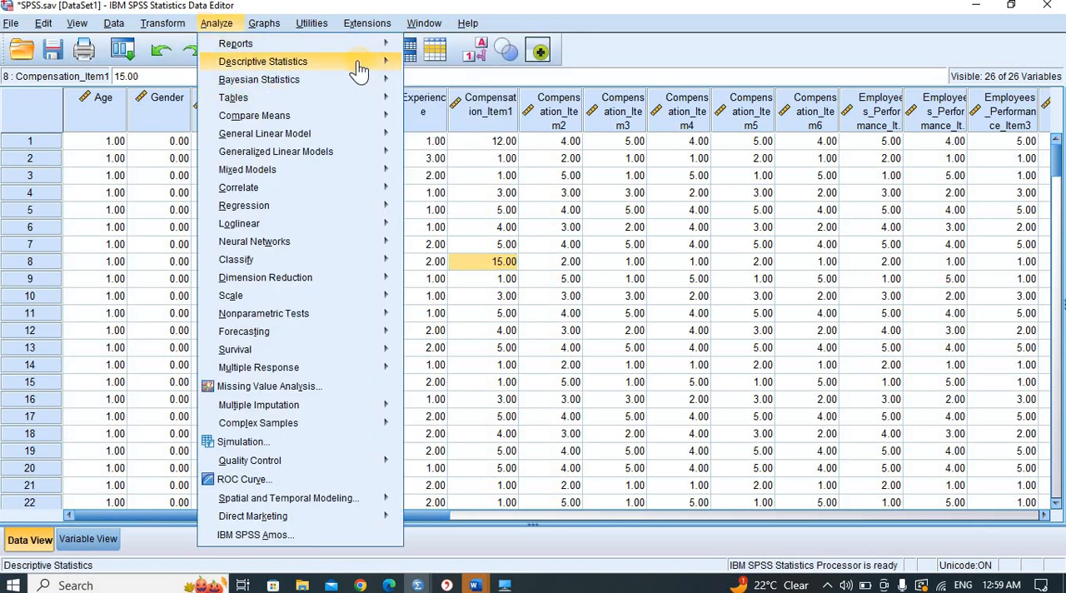
pyautogui.click(442, 109)
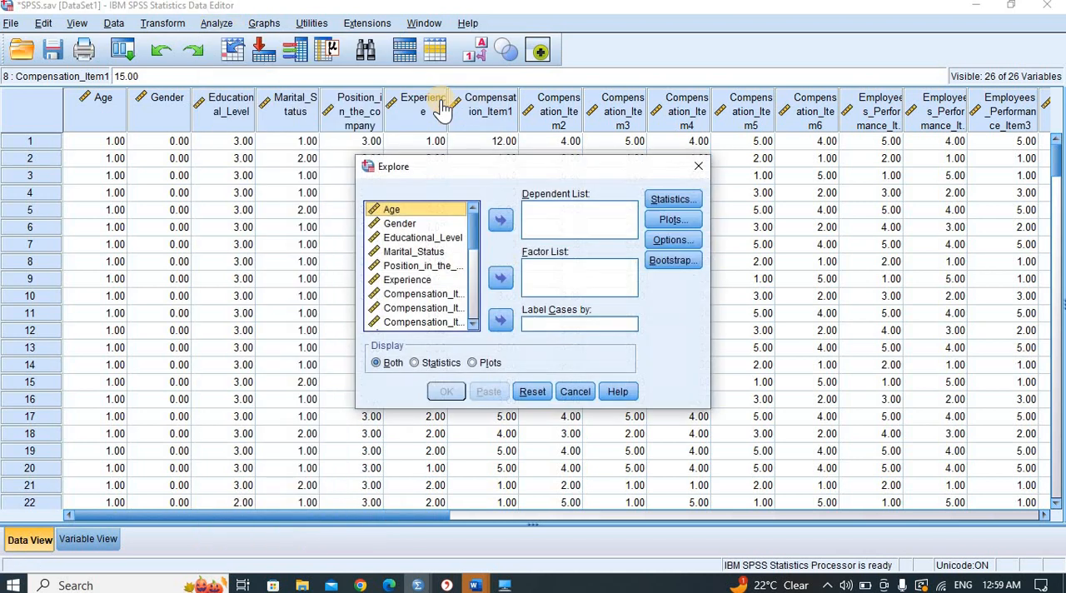
pyautogui.click(431, 295)
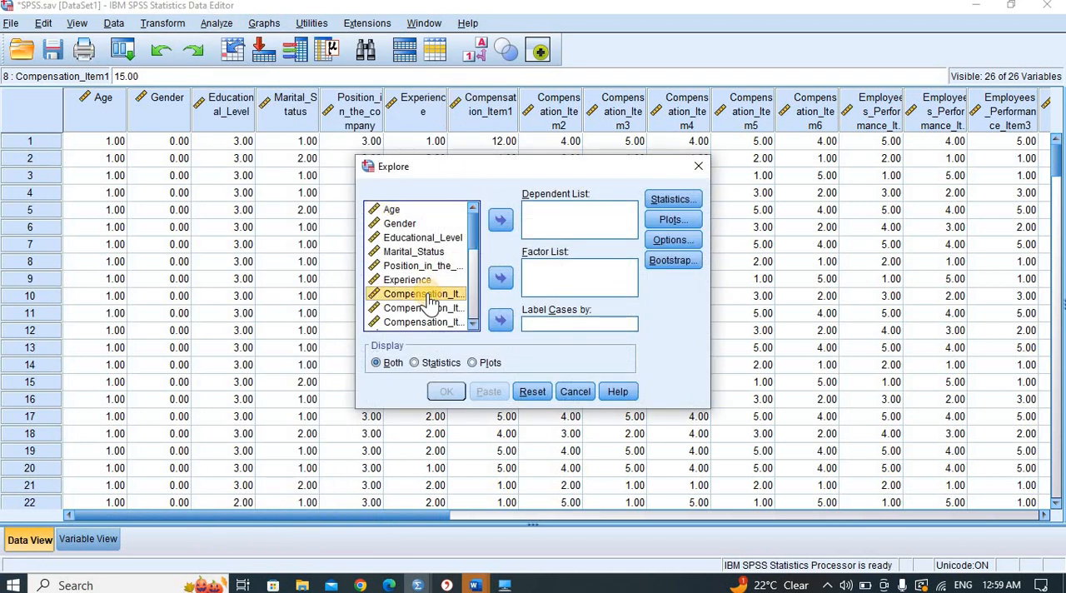
pyautogui.click(499, 223)
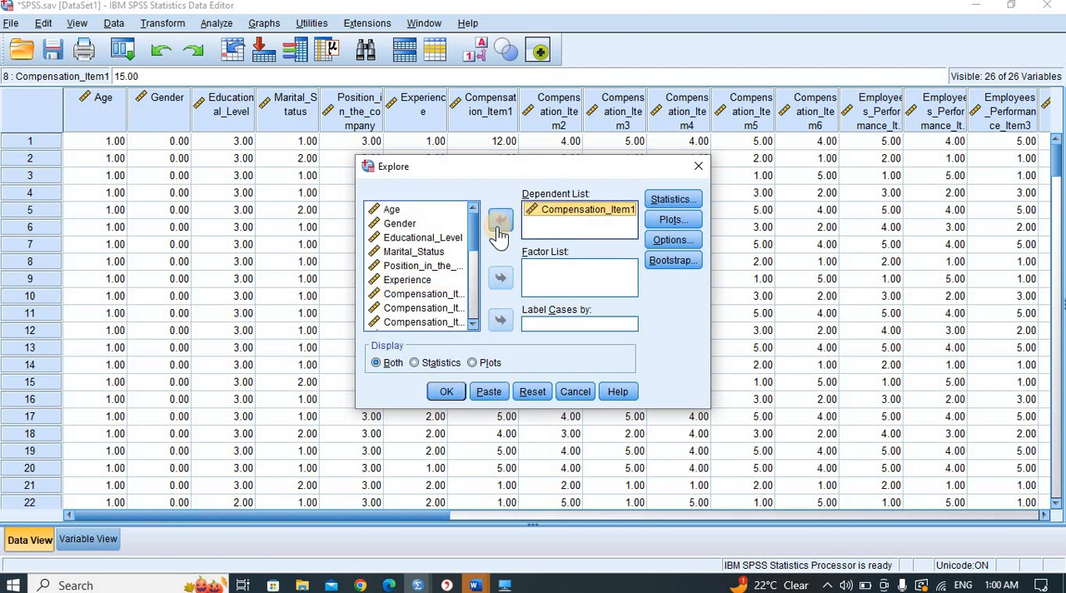
# - Add Outliers to the Explore statistics, run the analysis and view its output
pyautogui.click(673, 200)
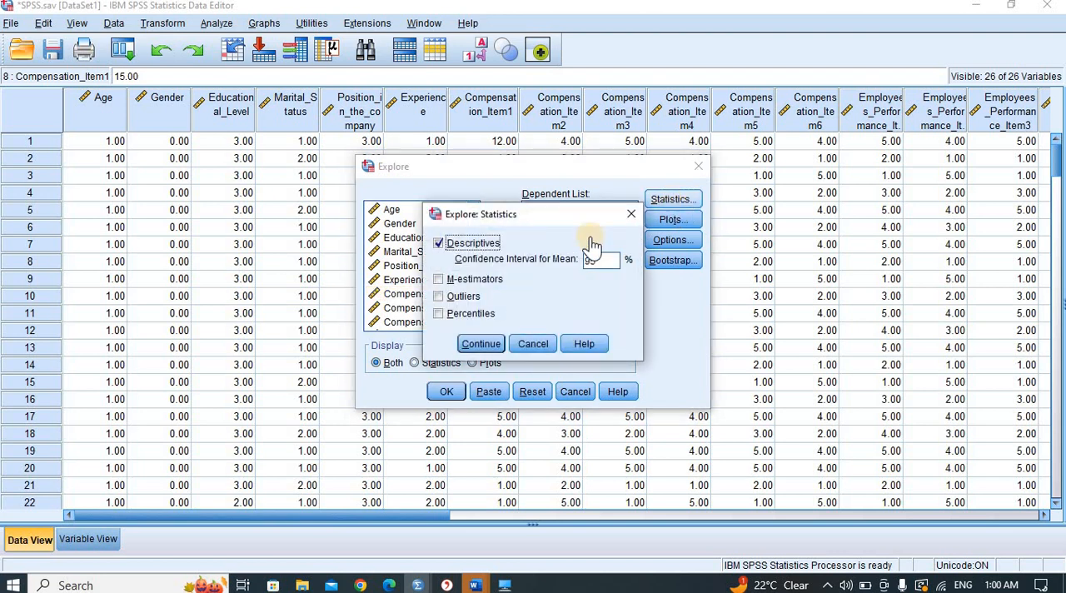
pyautogui.click(463, 296)
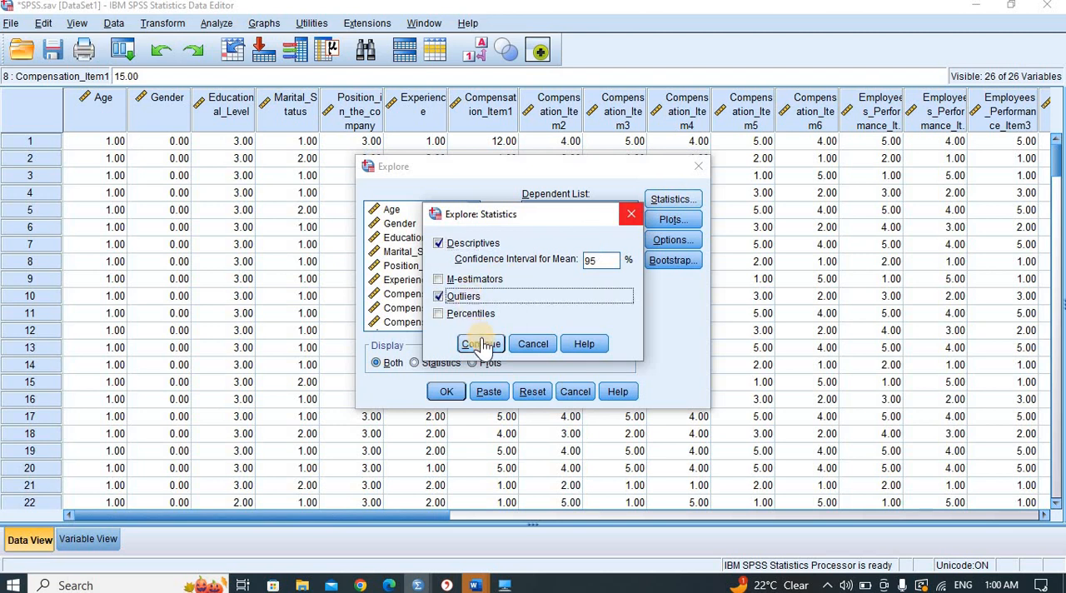
pyautogui.click(480, 344)
pyautogui.click(446, 394)
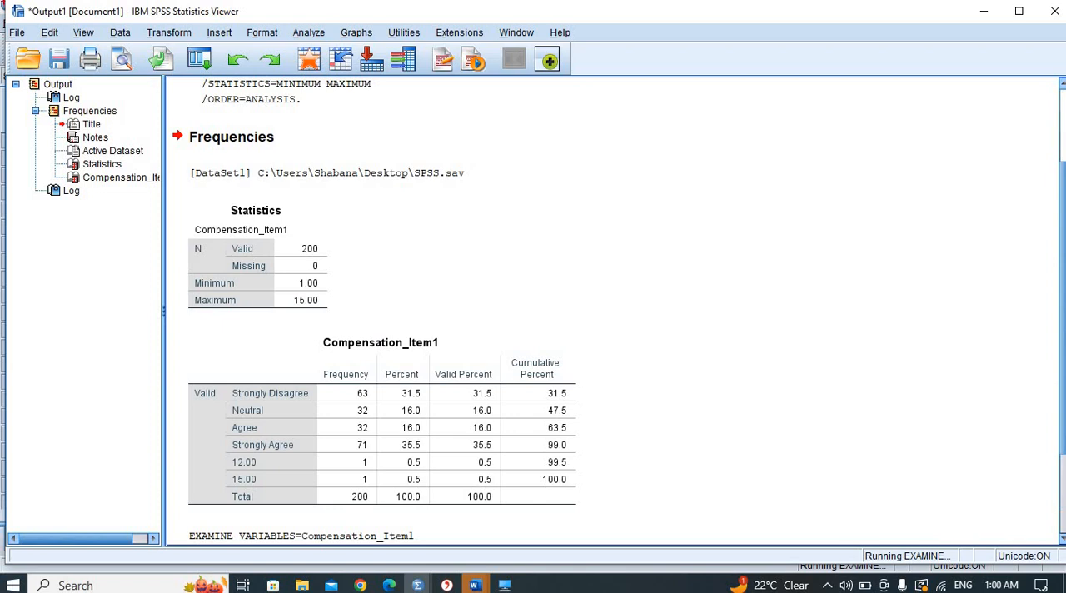
pyautogui.scroll(-10, 1060, 271)
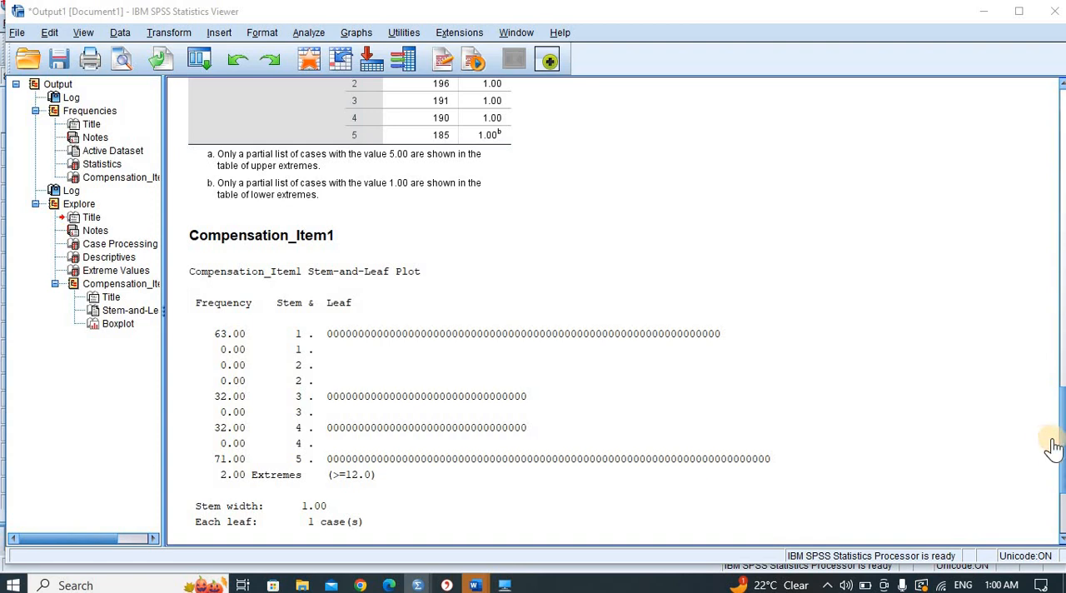
# - Examine the stem-and-leaf plot and boxplot of Compensation_Item1 for outlier cases, and return to the data
pyautogui.scroll(-5, 1055, 442)
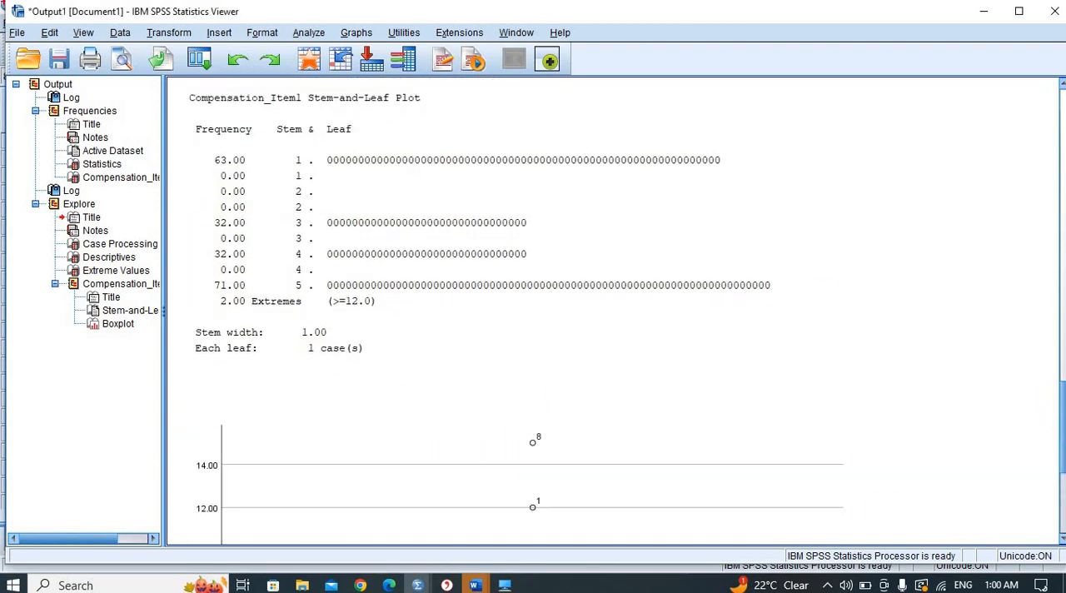
pyautogui.scroll(-8, 1059, 412)
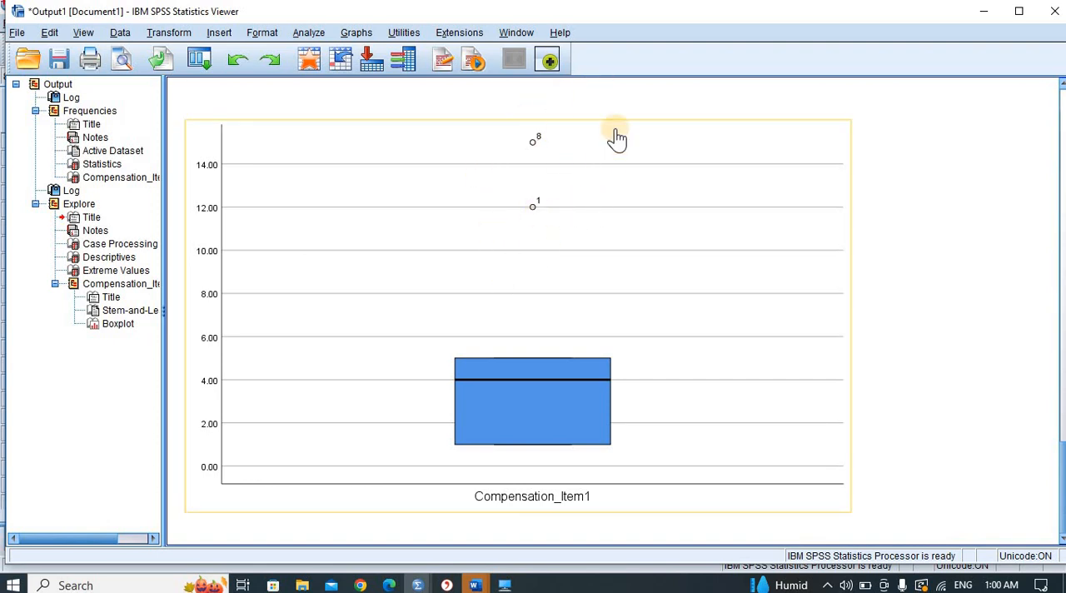
pyautogui.click(991, 25)
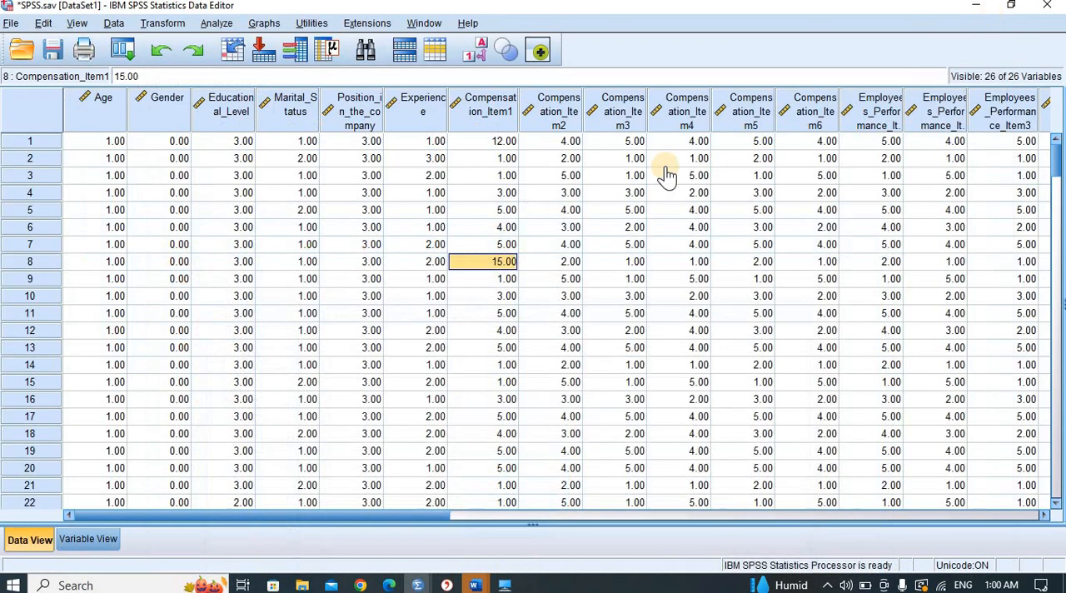
# - Inspect the cases in rows 1 and 8 that the boxplot marks as outliers
pyautogui.click(414, 321)
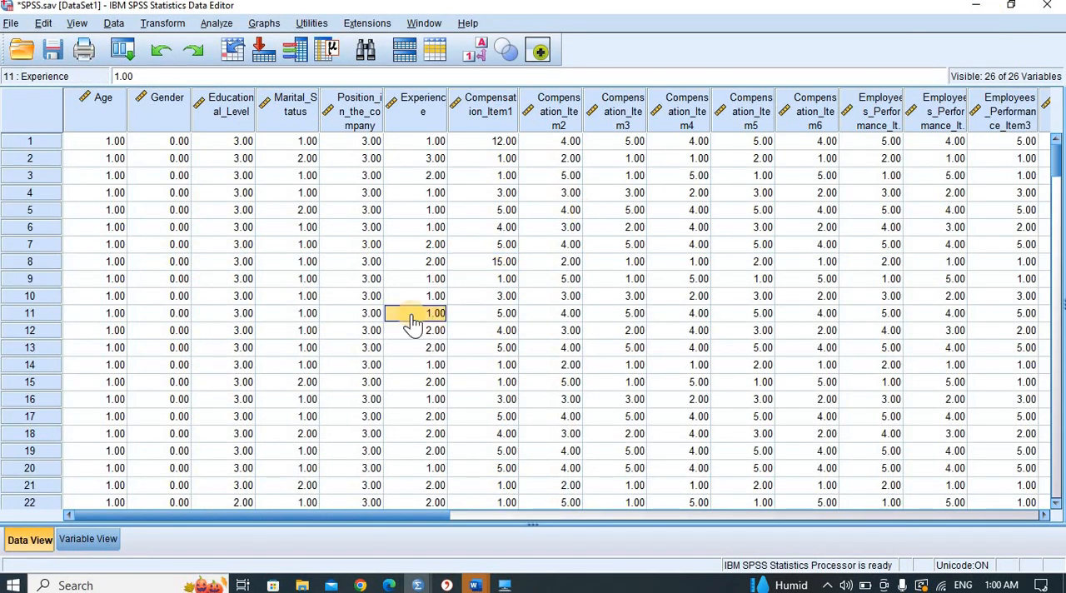
pyautogui.click(18, 144)
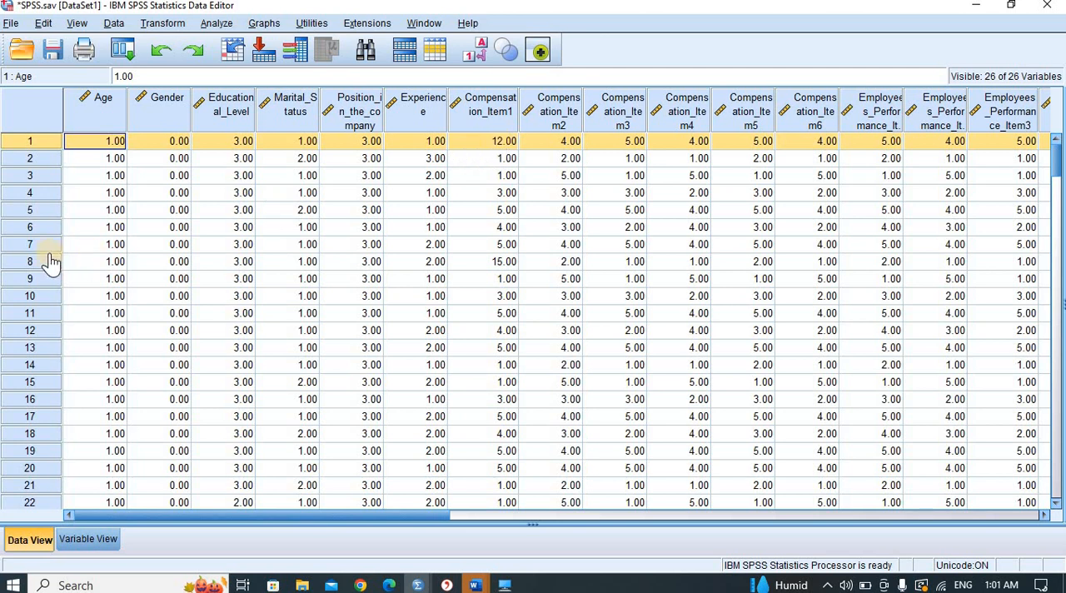
pyautogui.click(27, 261)
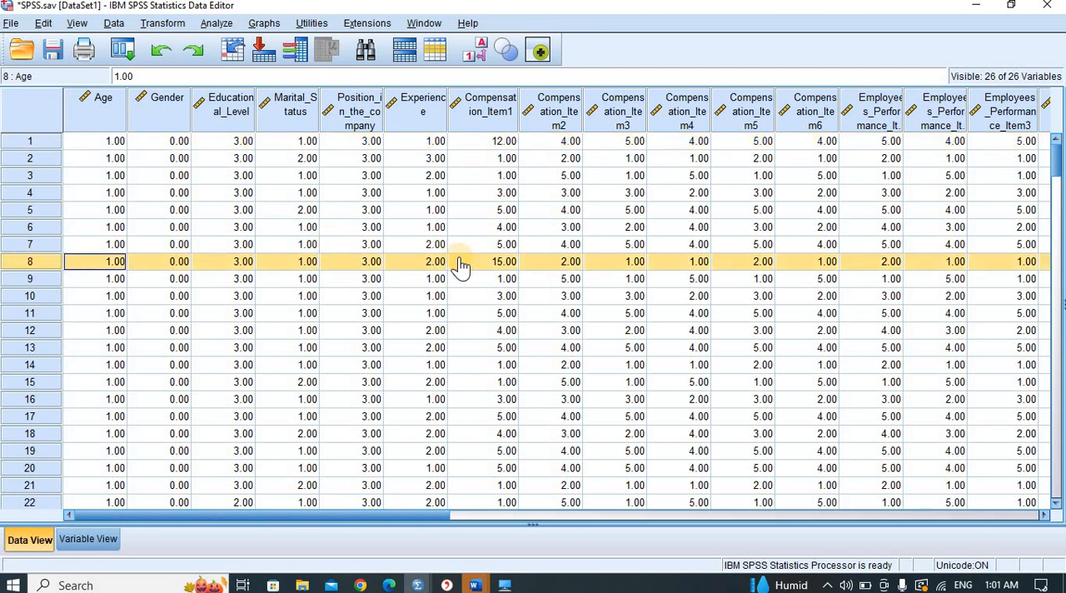
pyautogui.click(35, 141)
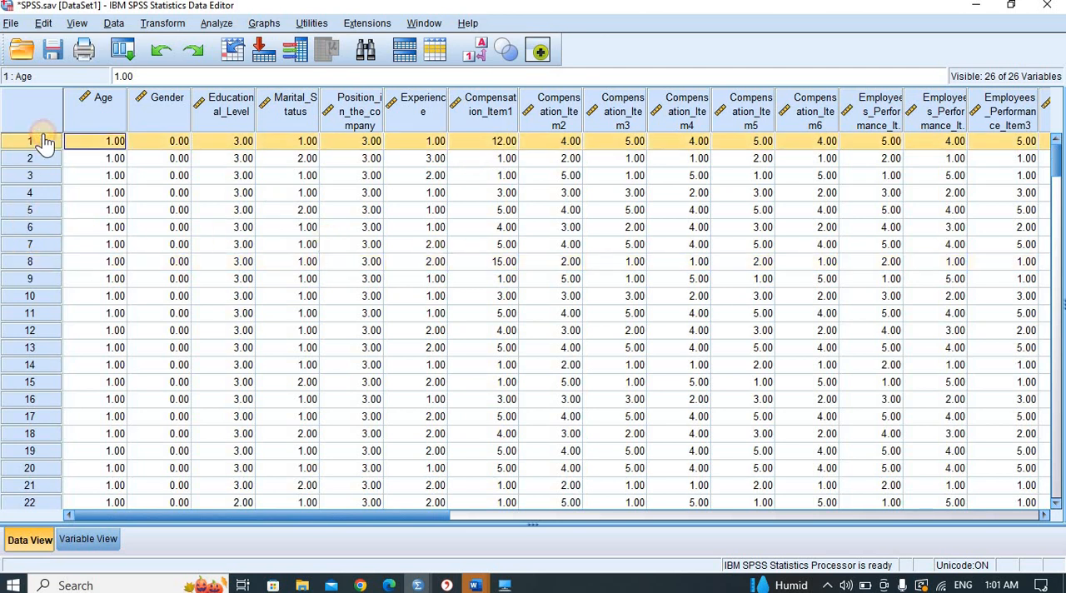
pyautogui.click(31, 264)
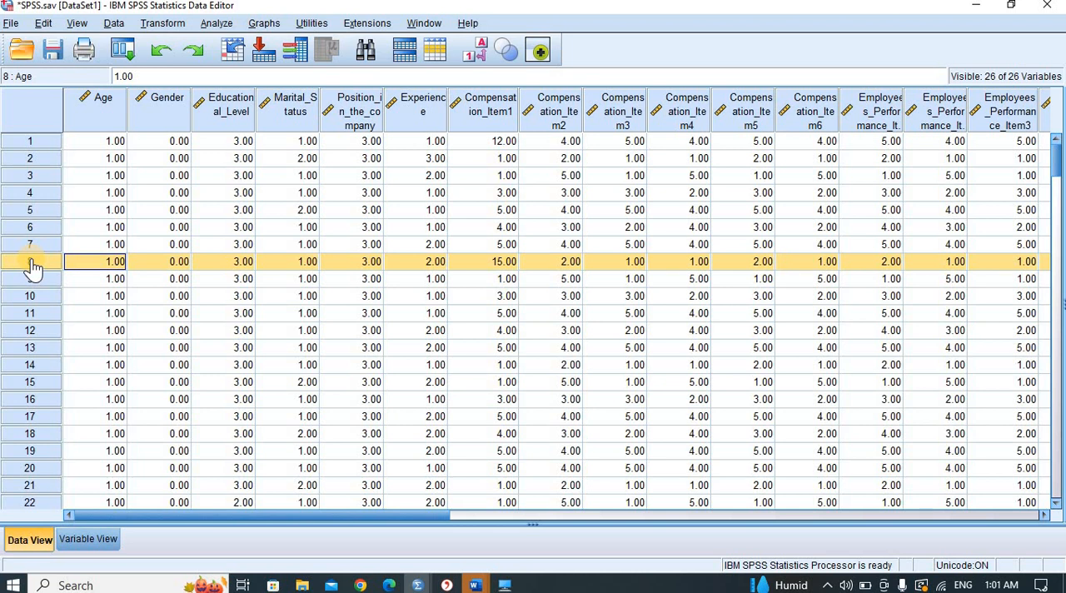
pyautogui.click(28, 143)
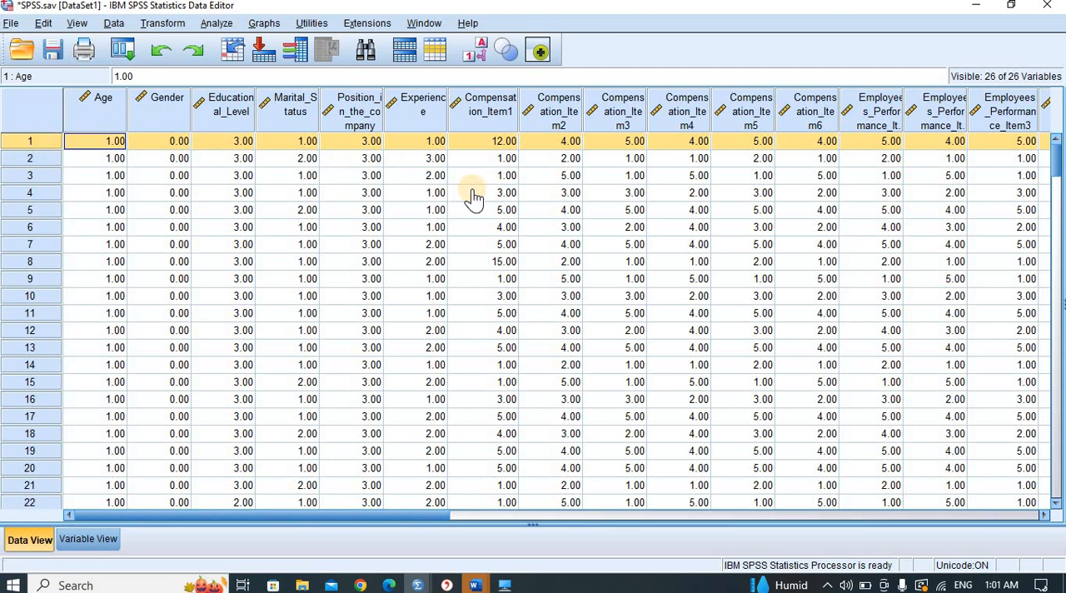
# - Run Descriptives on Compensation_Item1, saving the standardized values as a variable
pyautogui.click(218, 24)
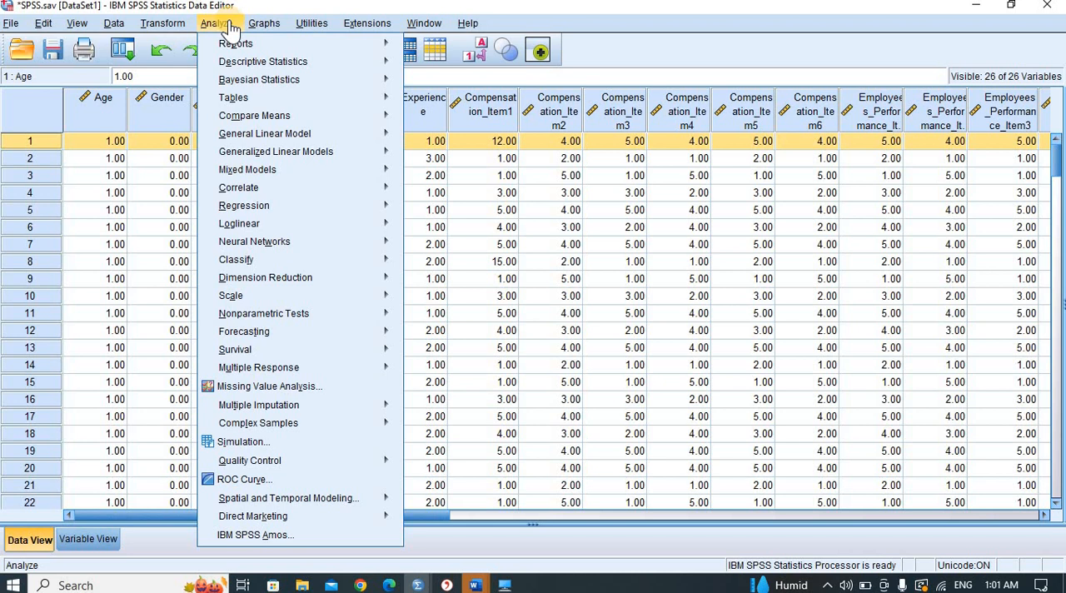
pyautogui.moveTo(352, 61)
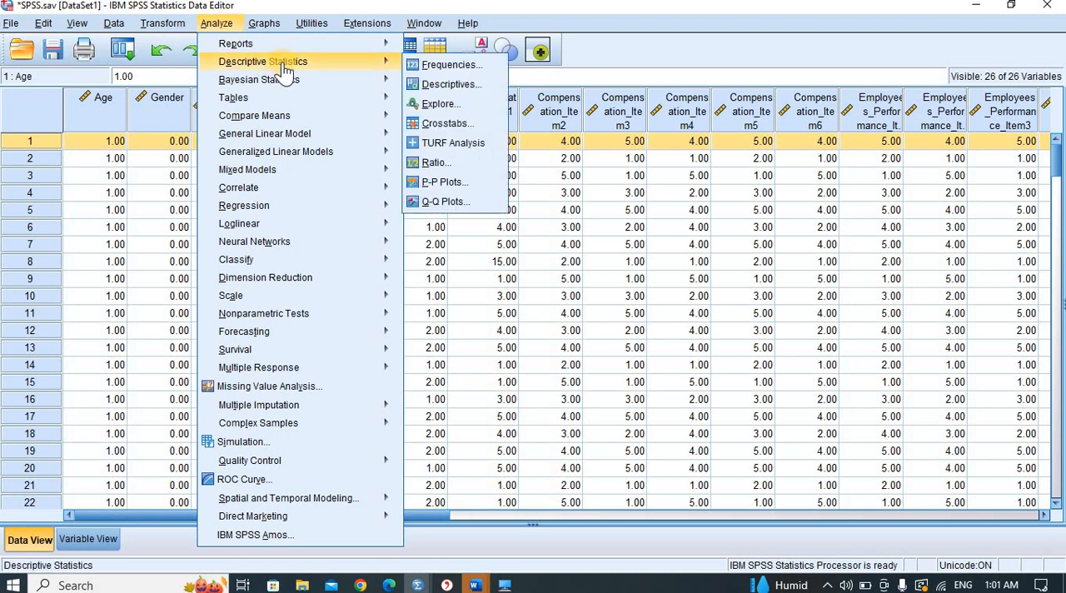
pyautogui.click(450, 81)
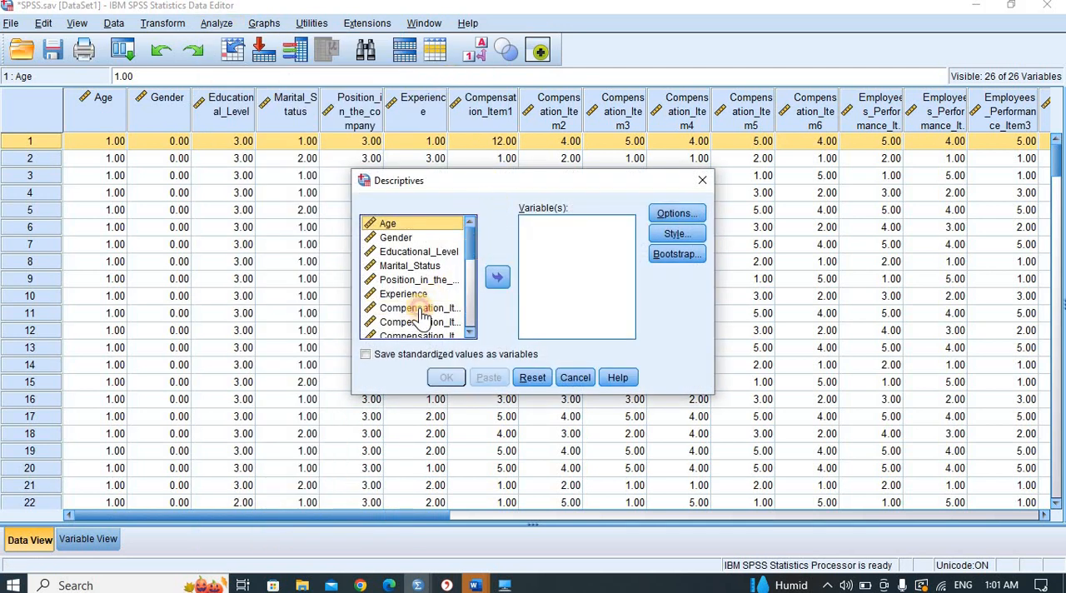
pyautogui.click(419, 308)
pyautogui.click(497, 277)
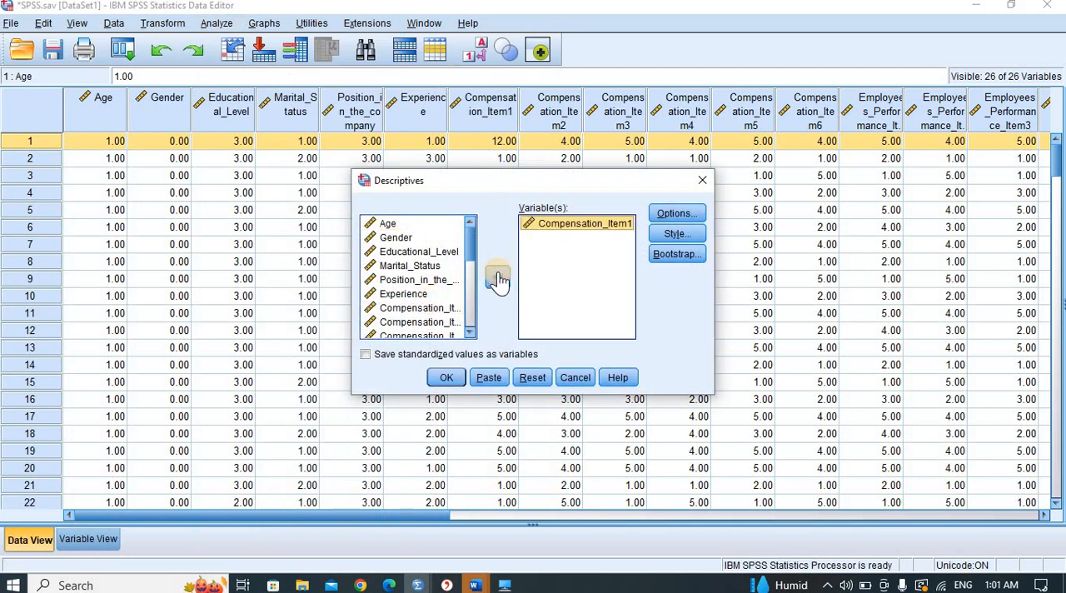
pyautogui.click(380, 359)
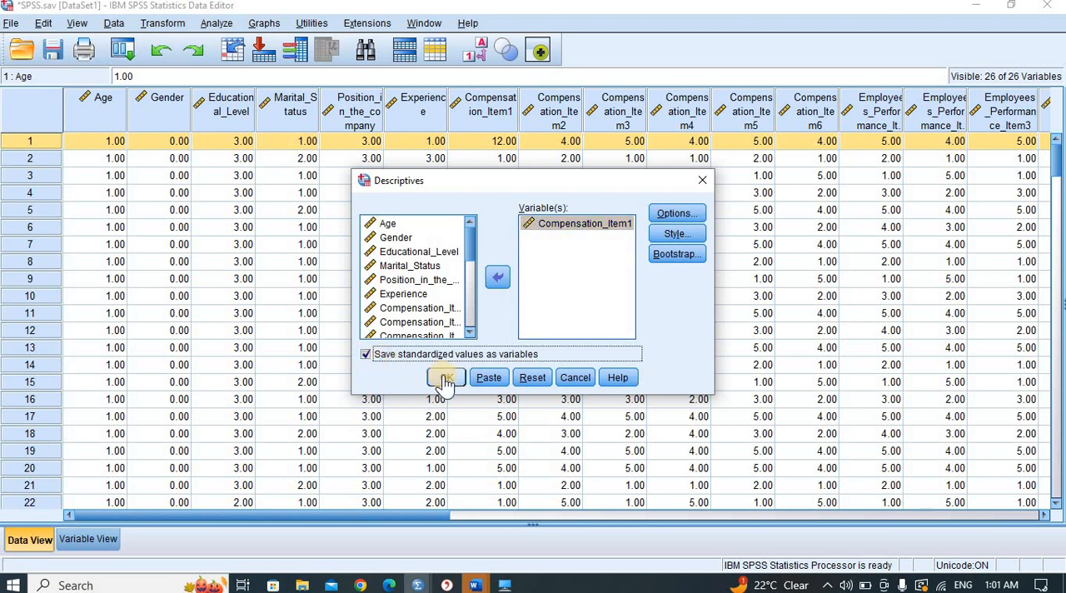
pyautogui.click(445, 379)
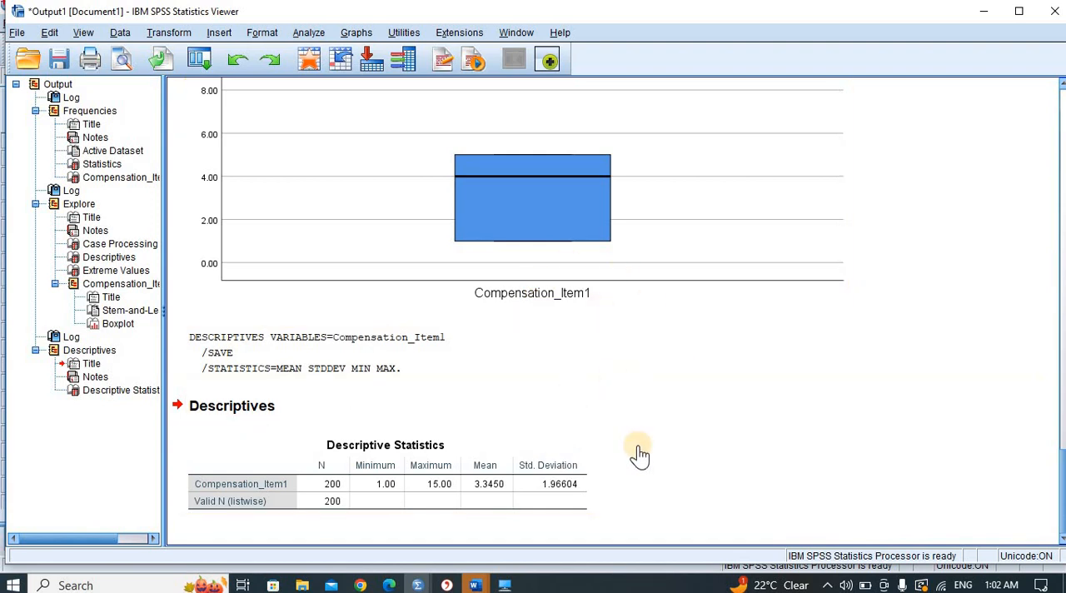
# - Return to the data and locate the standardized ZCompensation_Item1 column at the end of the dataset
pyautogui.click(985, 25)
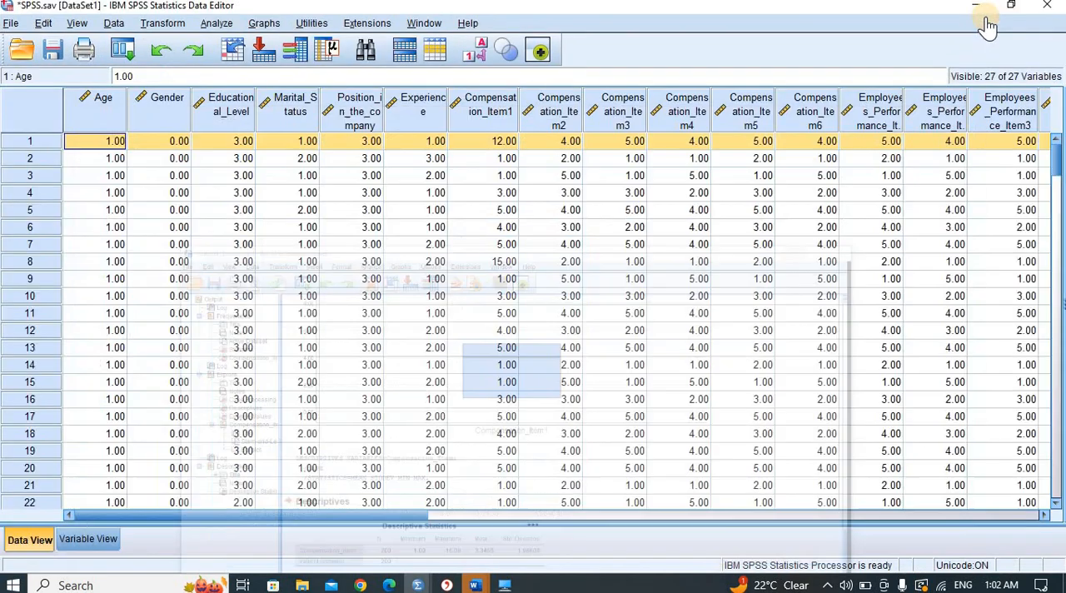
pyautogui.click(492, 110)
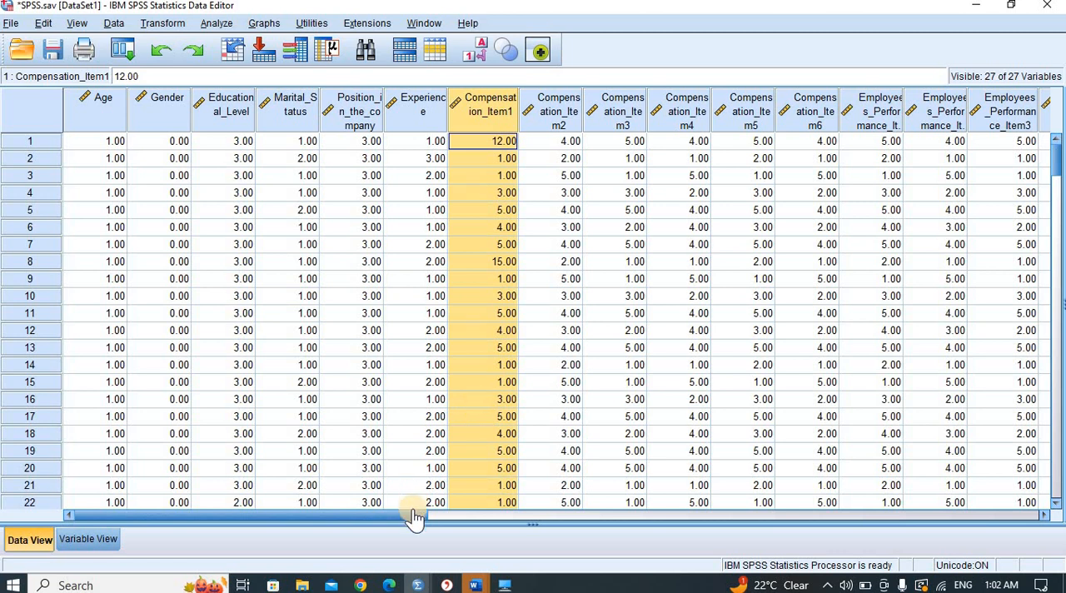
pyautogui.moveTo(415, 516); pyautogui.dragTo(985, 509)
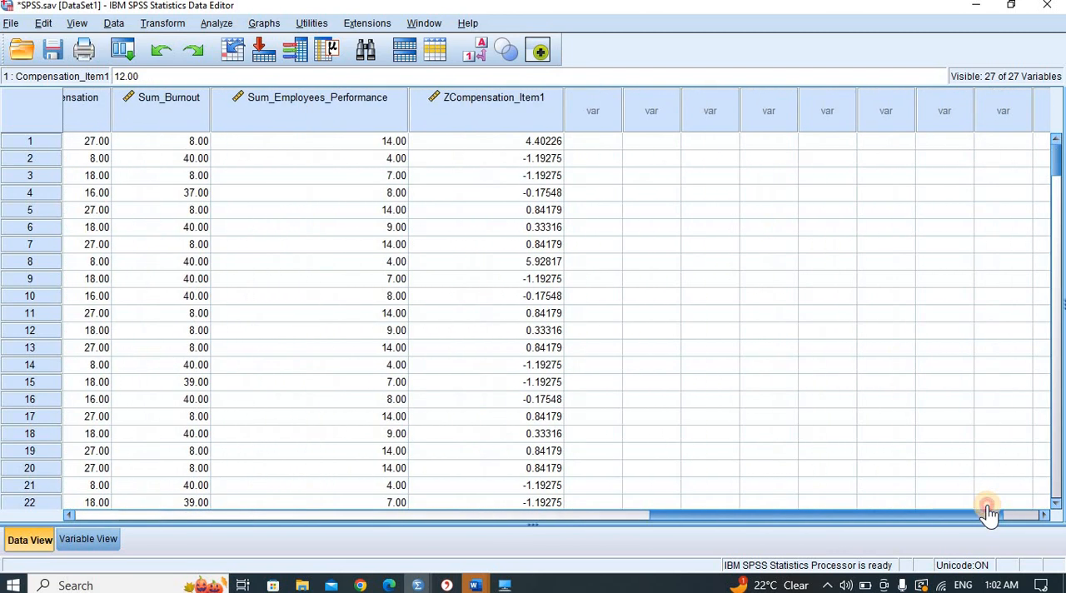
pyautogui.click(530, 115)
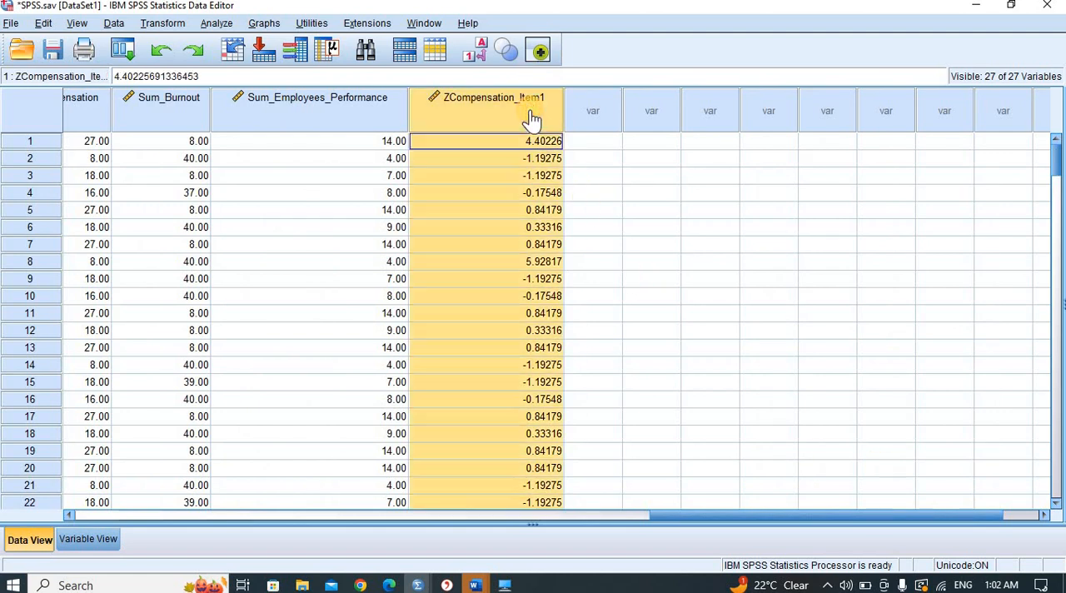
# - Recheck the Descriptives output, and sort the data by ZCompensation_Item1 in descending order
pyautogui.click(416, 586)
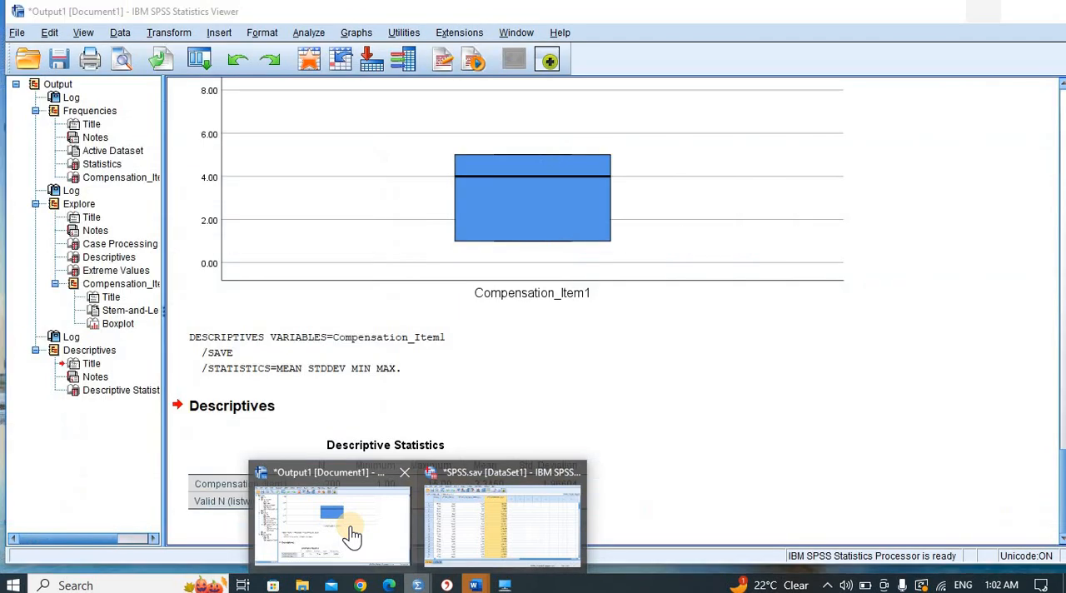
pyautogui.click(348, 533)
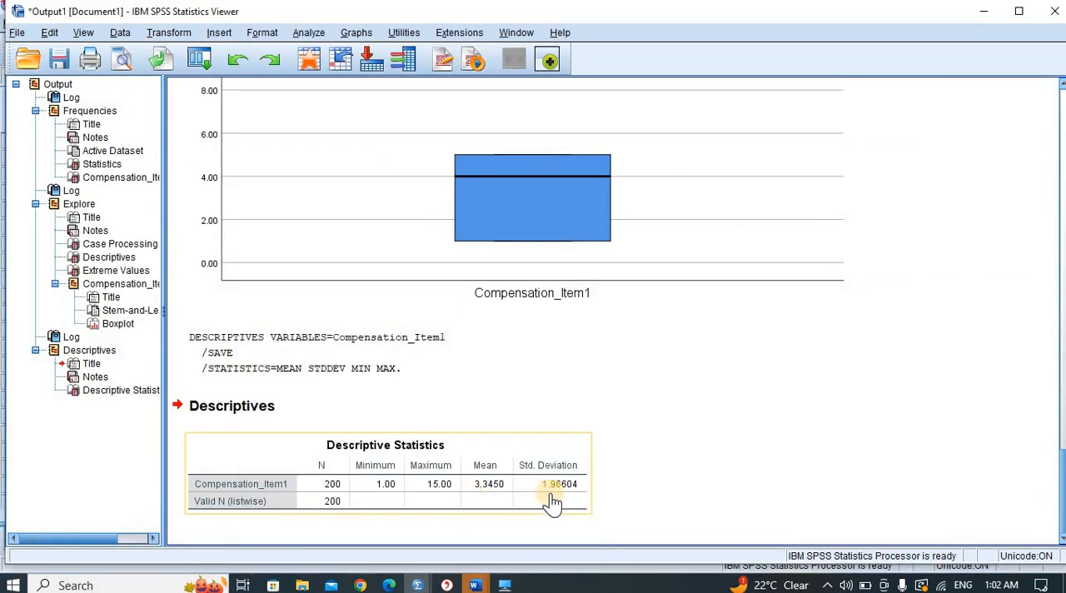
pyautogui.click(983, 11)
pyautogui.rightClick(537, 109)
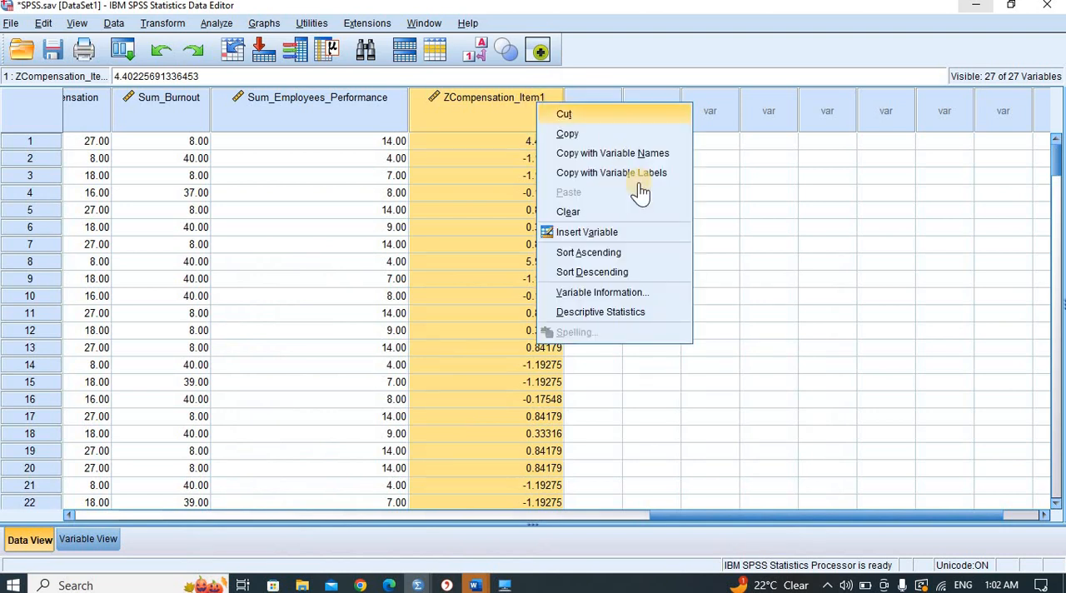
pyautogui.click(606, 272)
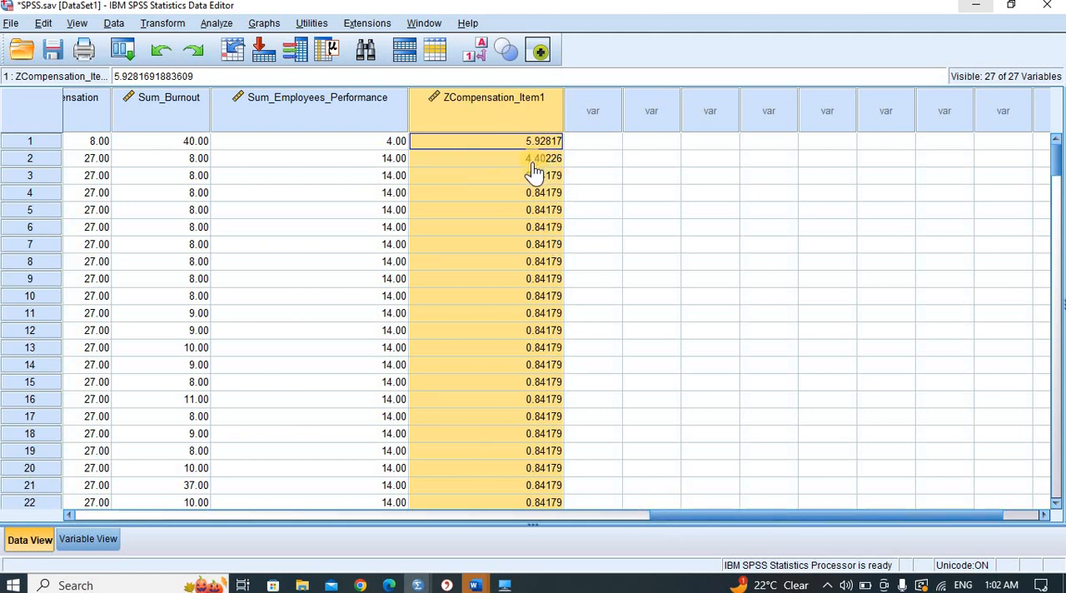
# - Inspect the cases in rows 1 and 2 for their Compensation_Item1 values and standardized scores
pyautogui.click(31, 143)
pyautogui.click(32, 158)
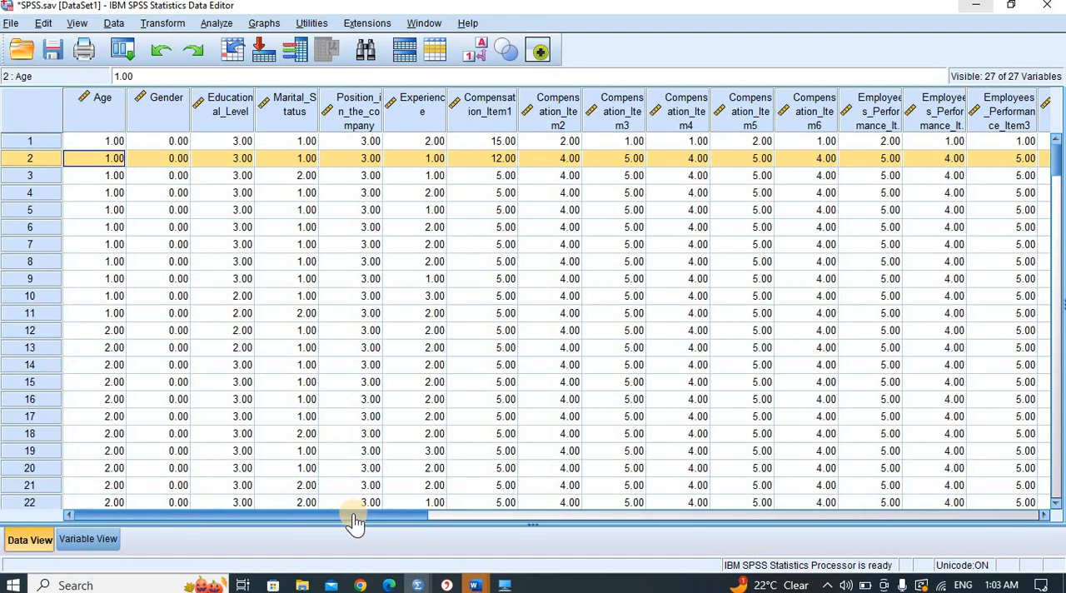
pyautogui.moveTo(354, 521); pyautogui.dragTo(876, 496)
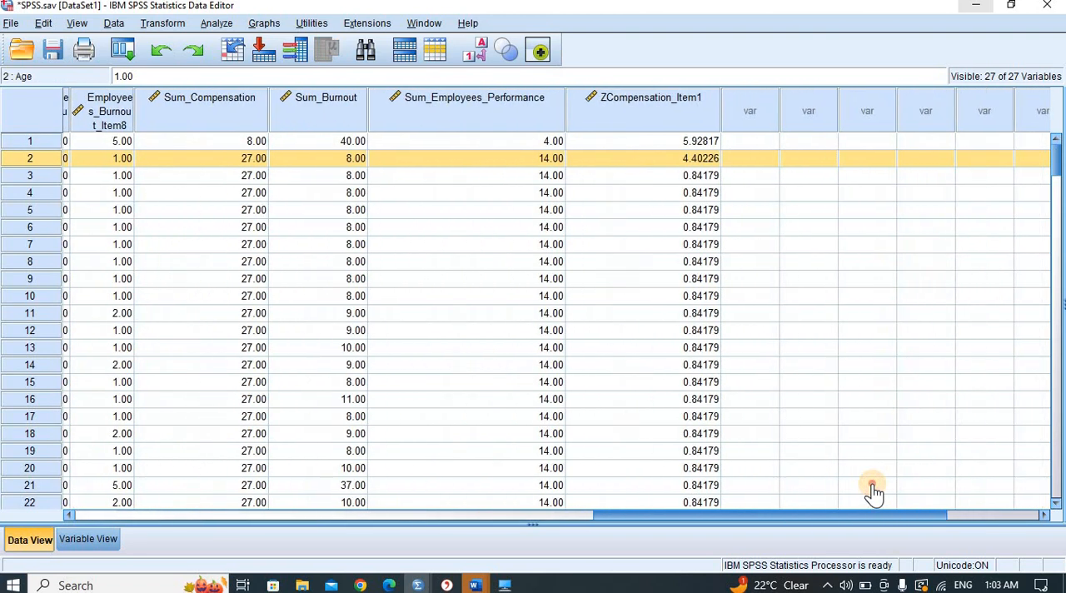
pyautogui.click(800, 265)
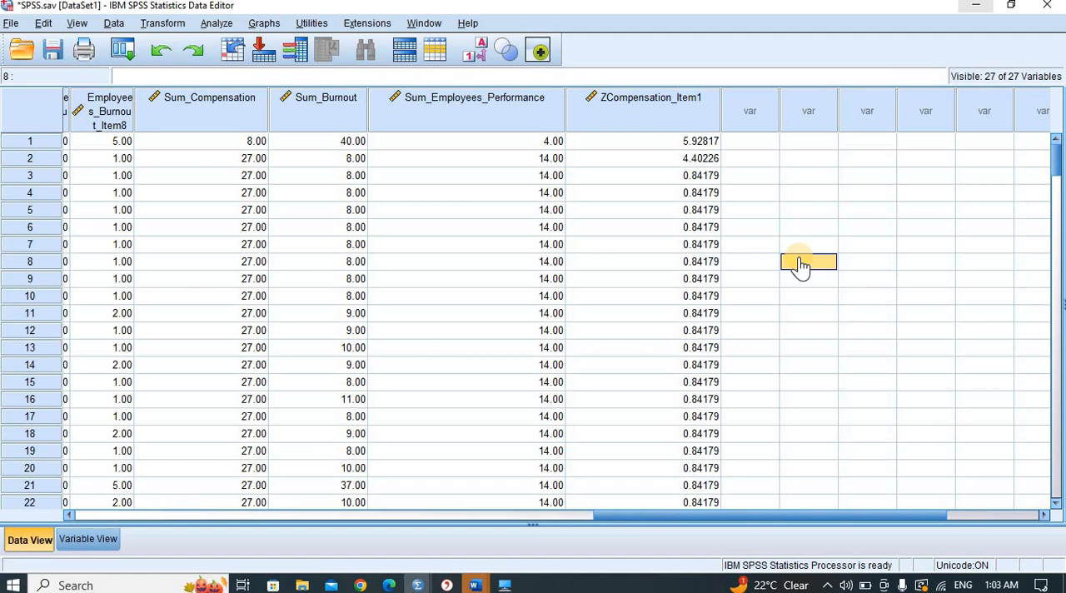
pyautogui.rightClick(700, 125)
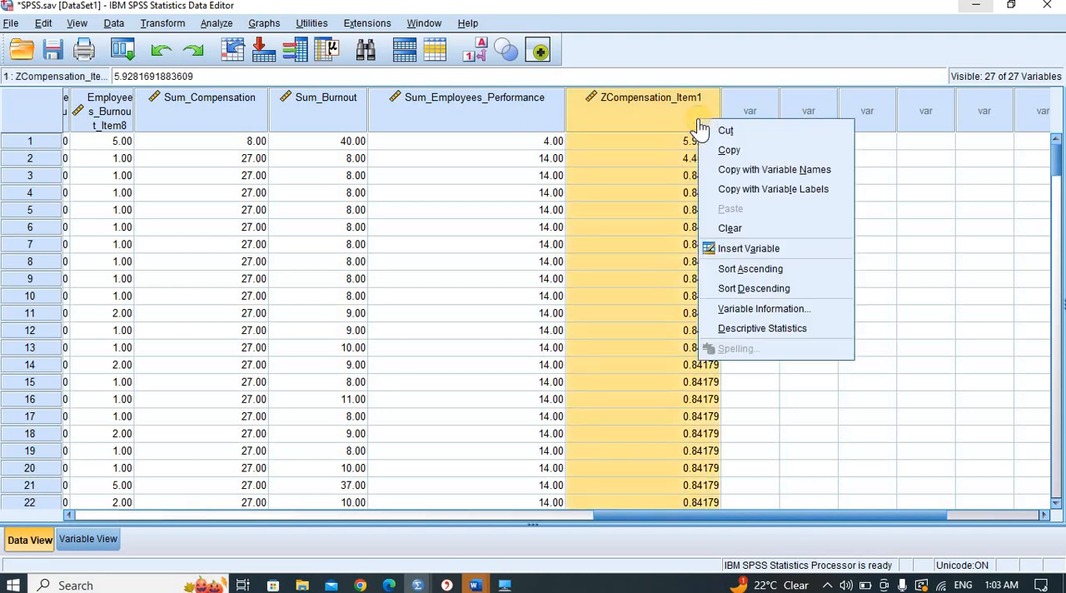
pyautogui.click(889, 251)
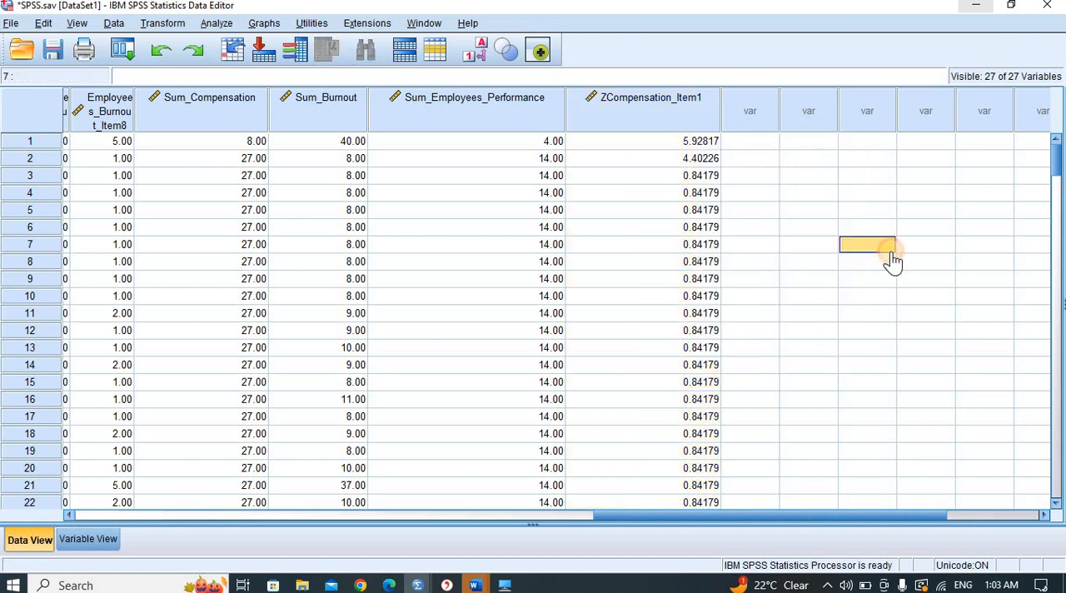